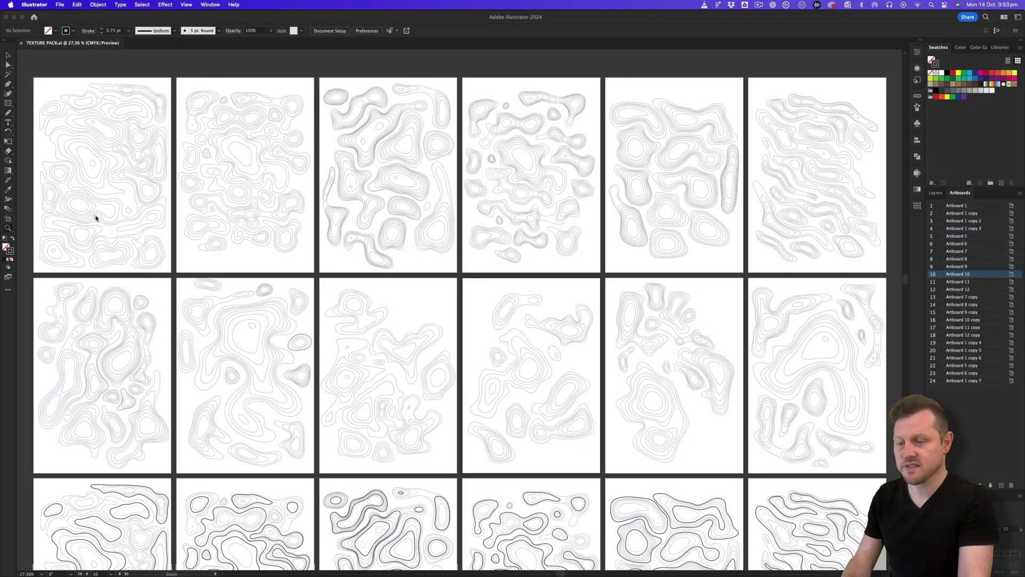
Step: Zoom in and pan across the contour texture artboards, including the lower row
drag(96, 216, 234, 263)
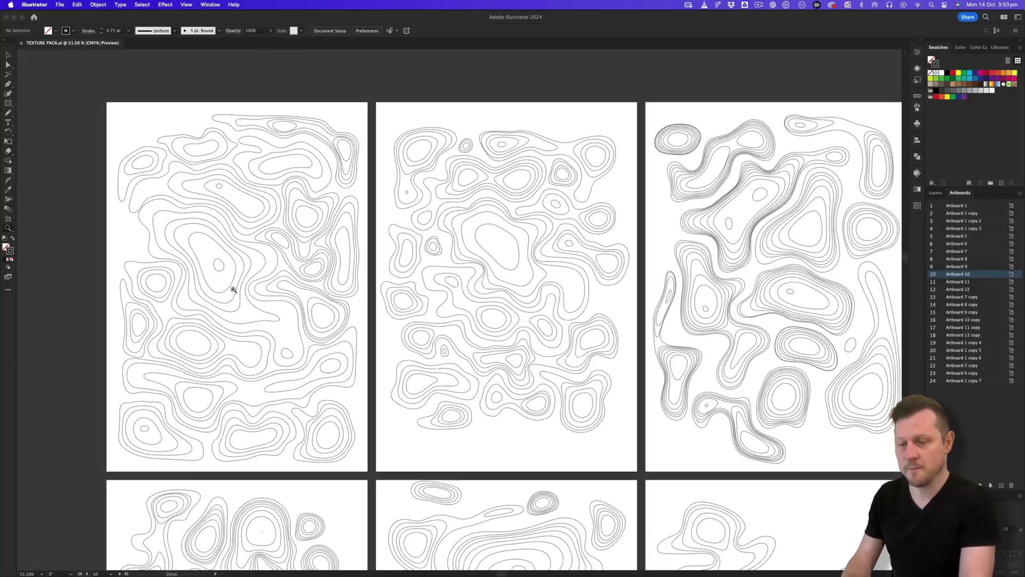
drag(234, 263, 282, 278)
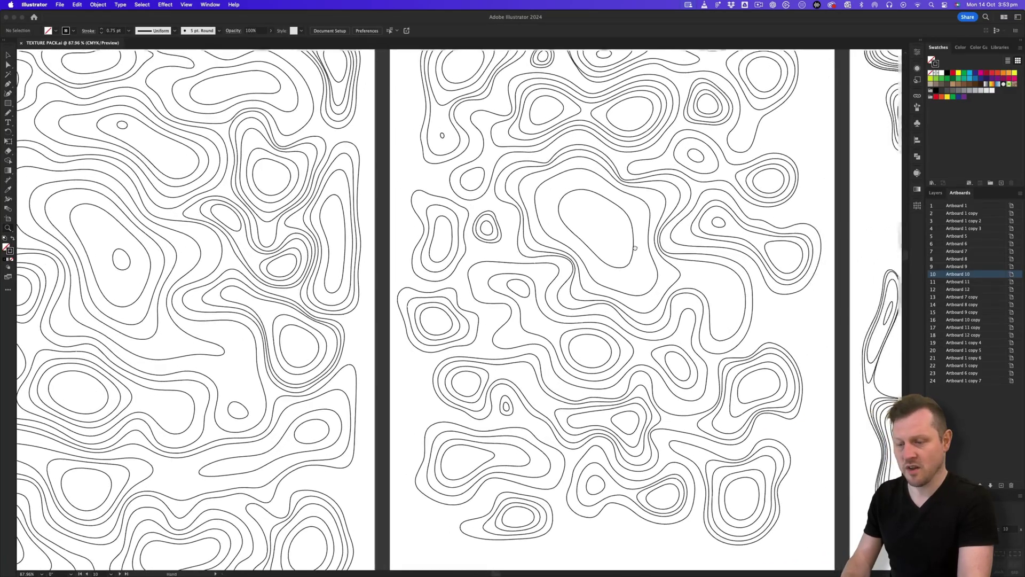
drag(711, 231, 605, 259)
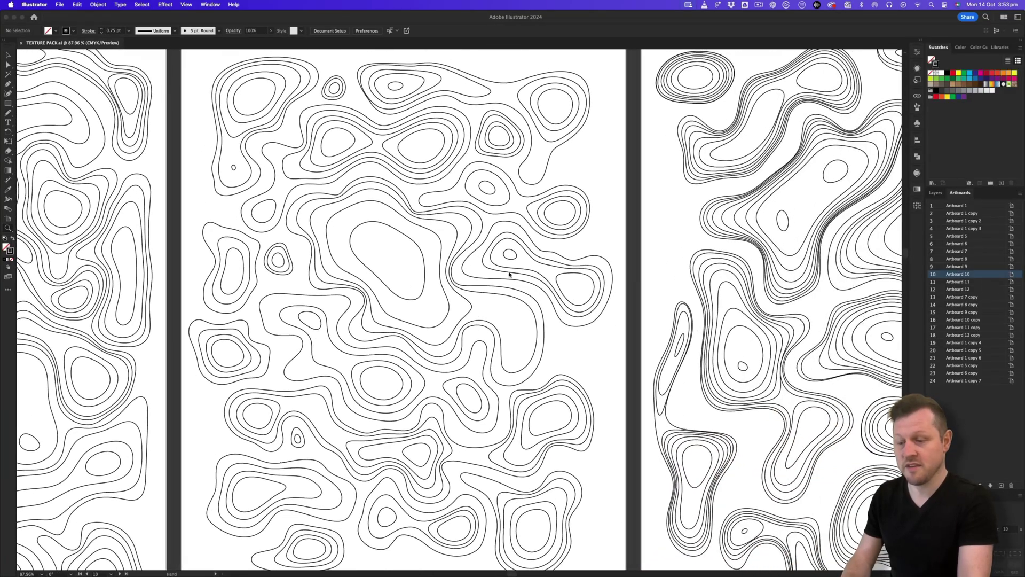
drag(810, 239, 435, 222)
drag(815, 217, 594, 221)
drag(729, 218, 474, 221)
drag(809, 225, 480, 226)
drag(778, 232, 457, 229)
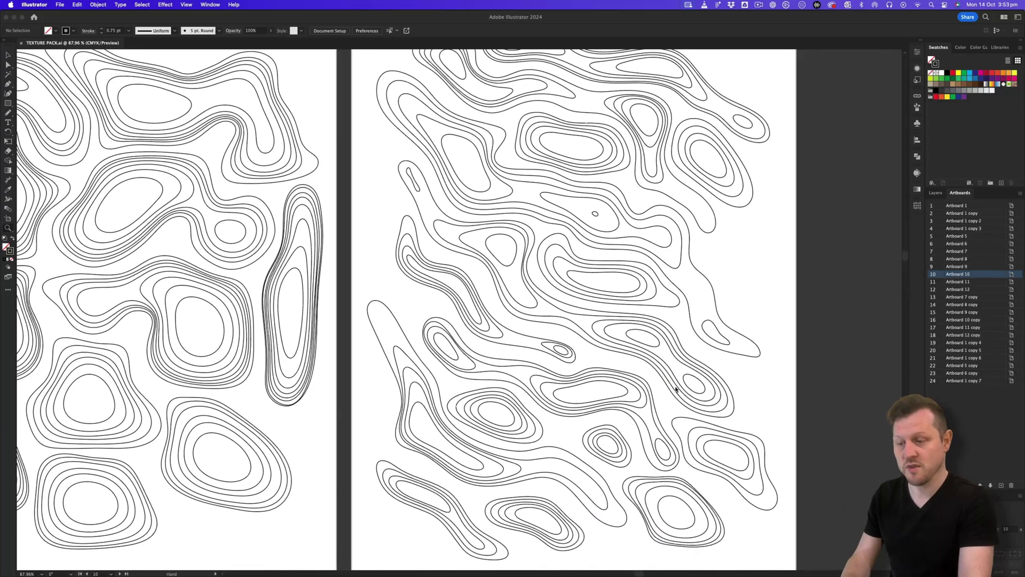
drag(637, 320, 683, 76)
drag(705, 417, 735, 84)
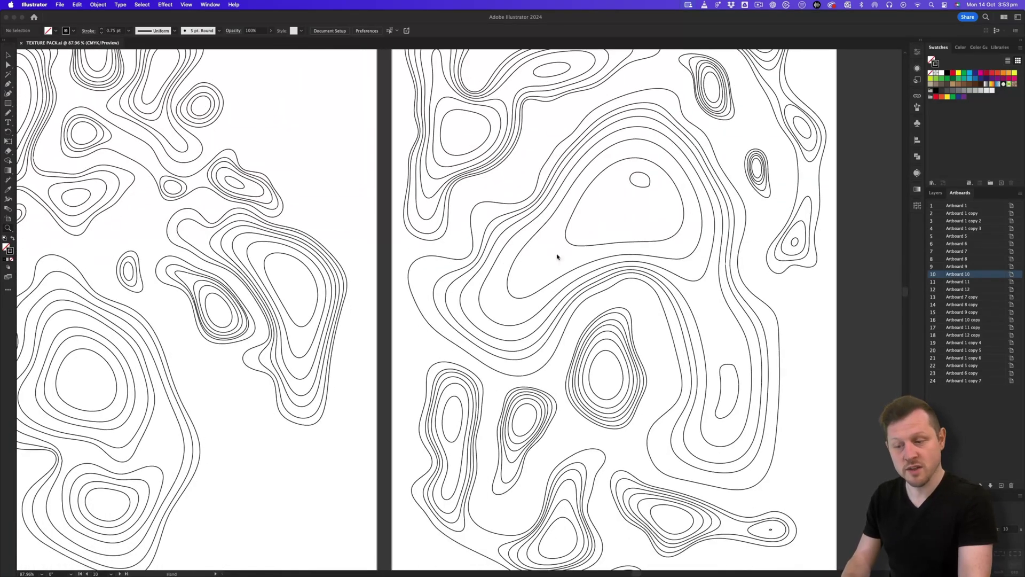
scroll(557, 254, left, 10)
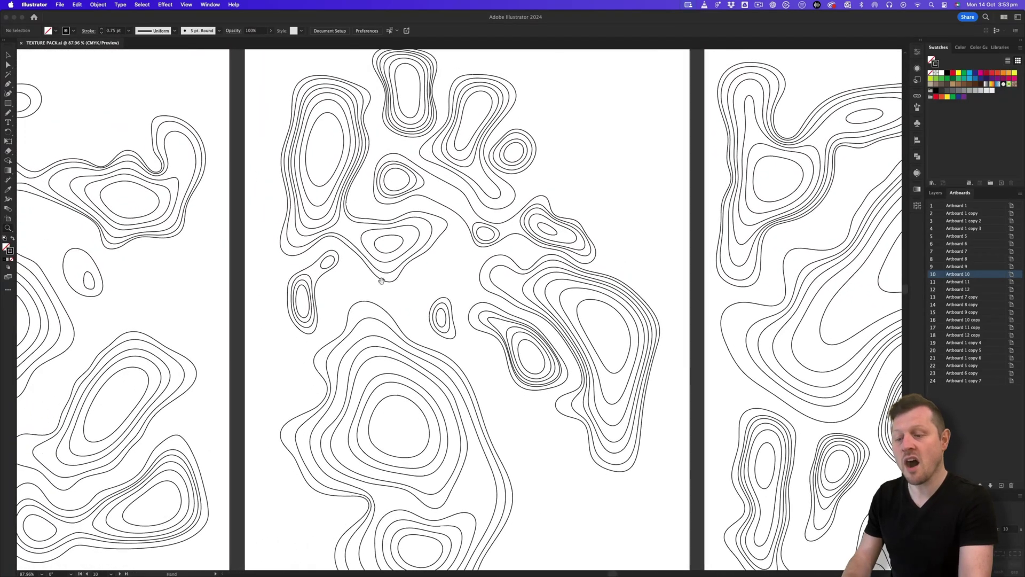
scroll(336, 278, left, 3)
scroll(568, 281, left, 3)
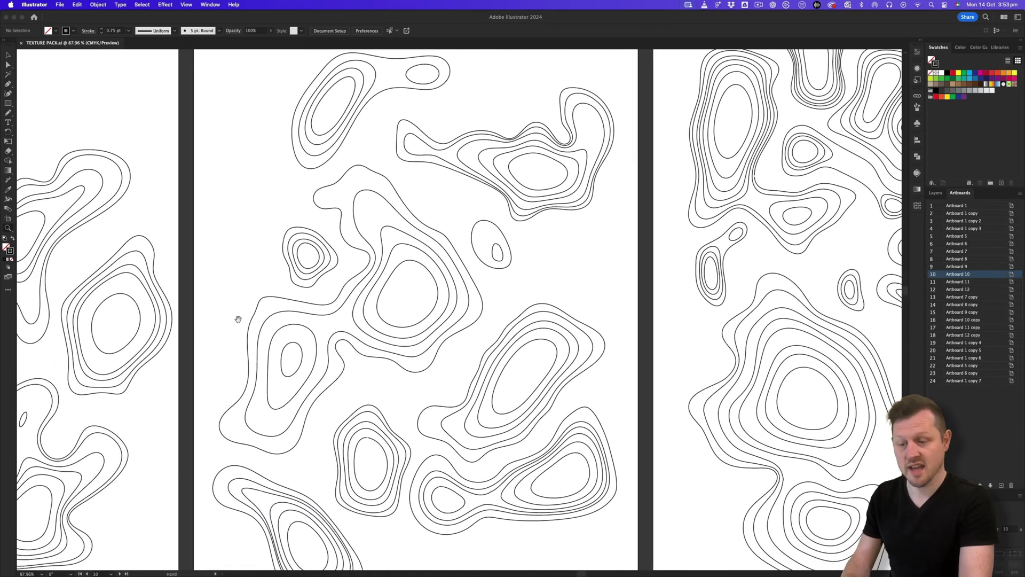
Step: Pan through more texture artboards, then zoom out to the wider artboard grid
drag(238, 319, 661, 299)
drag(219, 311, 376, 305)
drag(240, 297, 590, 295)
drag(413, 252, 379, 308)
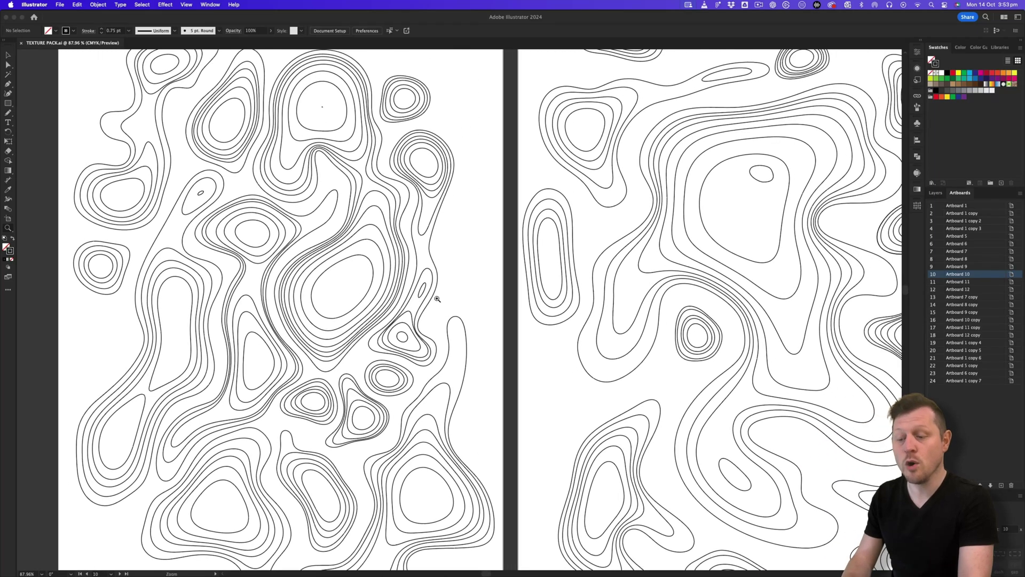
scroll(563, 225, down, 5)
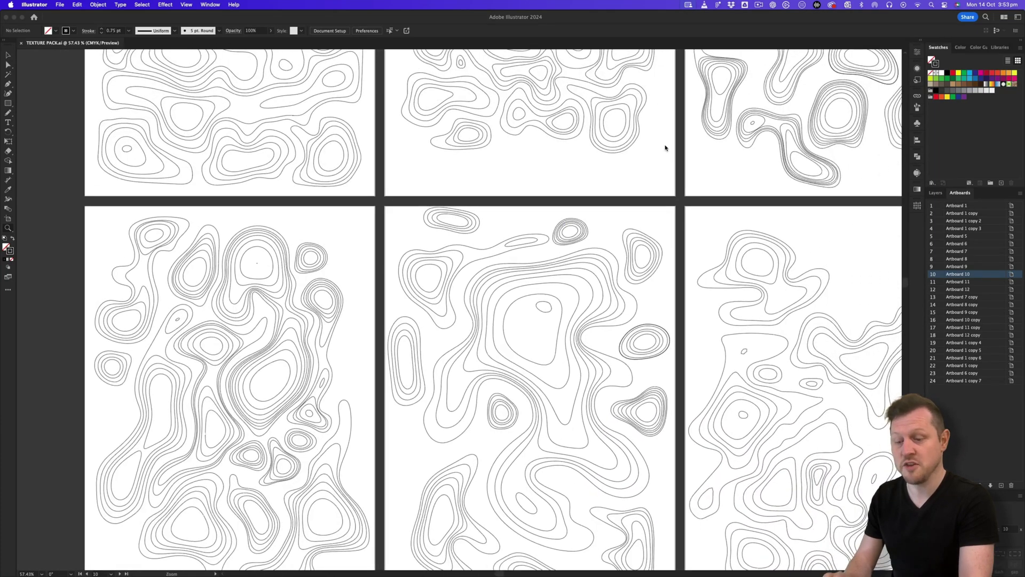
scroll(665, 148, down, 3)
mouse_move(681, 149)
mouse_down()
mouse_move(600, 229)
mouse_move(522, 236)
mouse_up()
scroll(652, 195, down, 2)
scroll(755, 161, down, 2)
scroll(812, 149, down, 1)
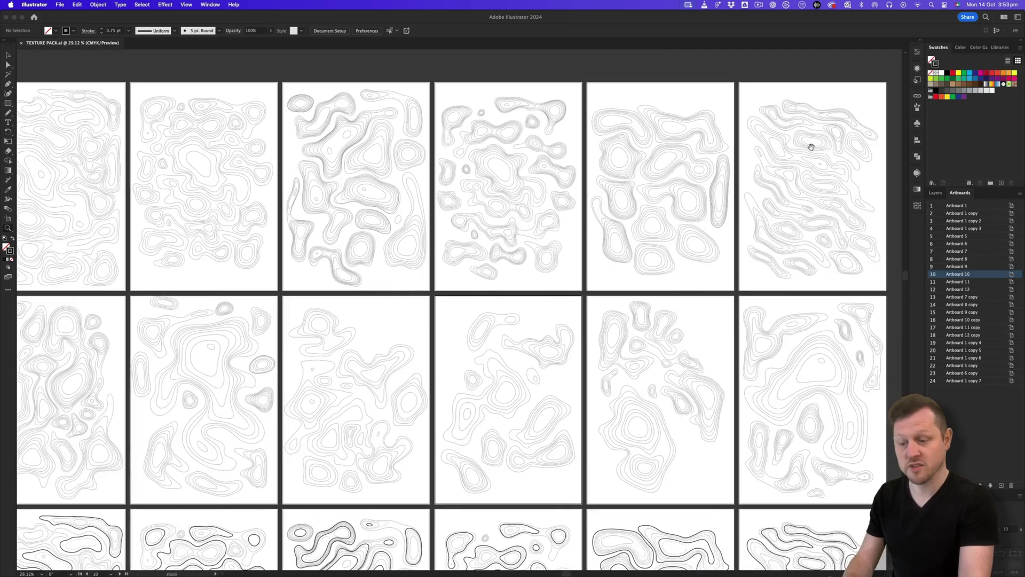
drag(812, 149, 71, 171)
scroll(590, 181, up, 6)
scroll(590, 181, up, 7)
Step: Browse the moon, geo and flop lettering artboards, then zoom out to every artboard
drag(591, 181, 577, 295)
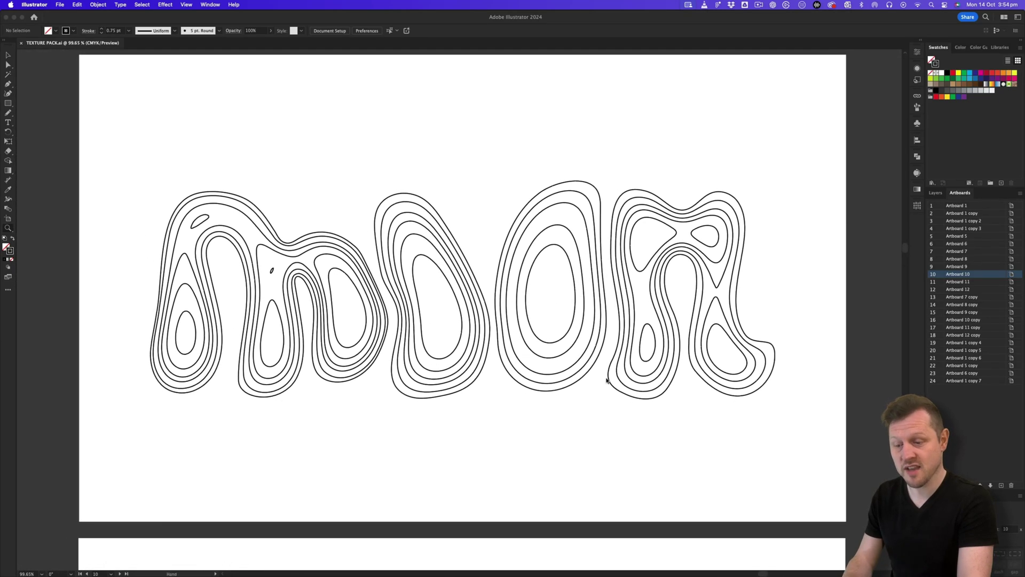
drag(607, 380, 610, 113)
mouse_move(629, 414)
mouse_down()
mouse_move(632, 210)
mouse_move(640, 239)
mouse_up()
drag(629, 417, 650, 197)
drag(653, 385, 665, 280)
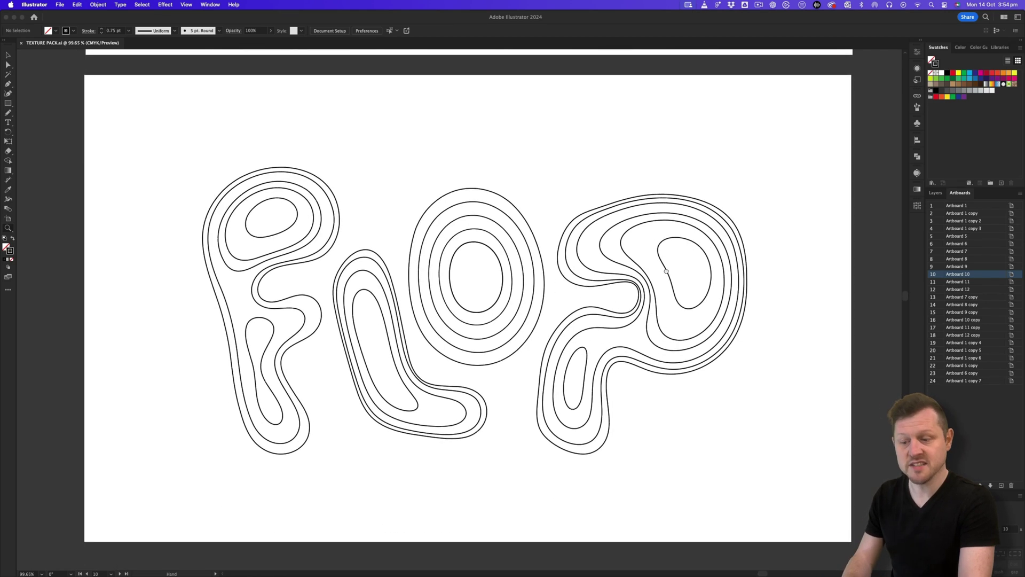
mouse_move(604, 253)
mouse_down()
mouse_move(550, 270)
mouse_move(544, 398)
mouse_up()
drag(480, 297, 311, 334)
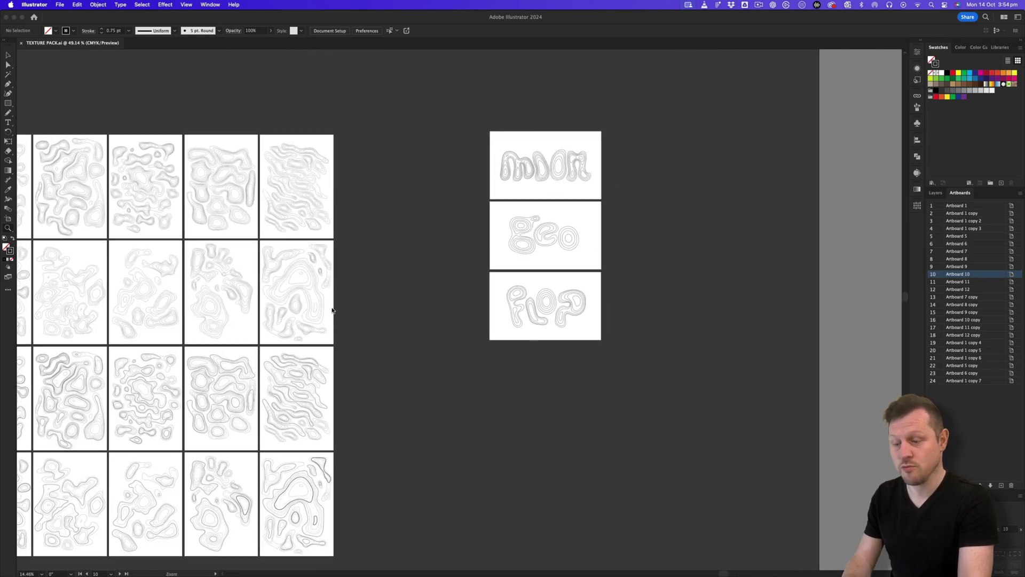
Step: Zoom back in on the dashed, heavier-line texture artboards and pan between them
mouse_move(304, 171)
mouse_down()
mouse_move(355, 187)
mouse_move(385, 184)
mouse_up()
drag(407, 297, 535, 152)
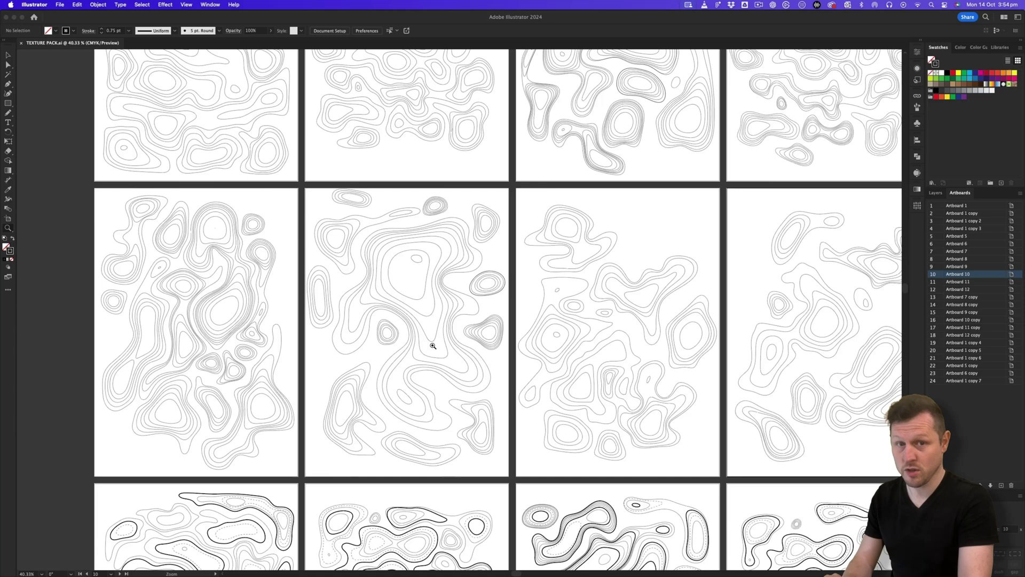
mouse_move(432, 346)
mouse_down()
mouse_move(439, 332)
mouse_move(495, 325)
mouse_up()
drag(605, 315, 533, 307)
scroll(528, 313, down, 1)
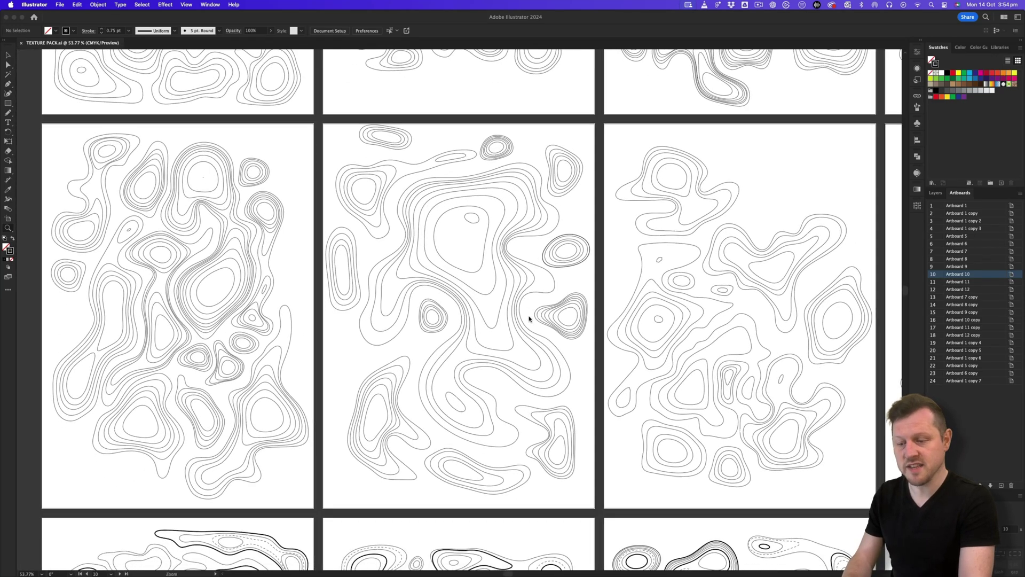
drag(409, 463, 465, 240)
drag(319, 307, 377, 309)
scroll(766, 328, right, 5)
drag(766, 329, 432, 330)
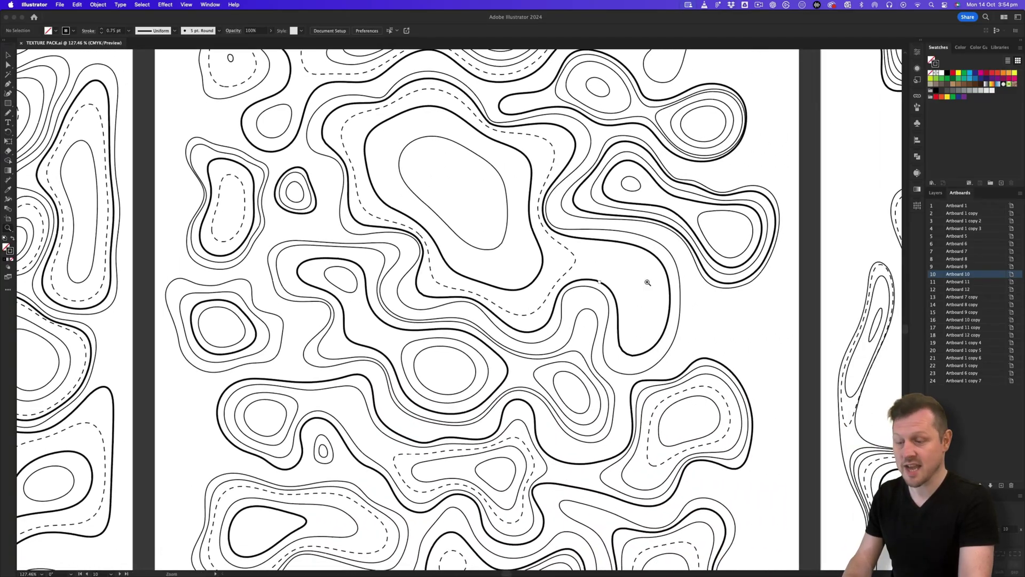
scroll(691, 283, right, 5)
scroll(625, 265, right, 6)
scroll(566, 246, right, 2)
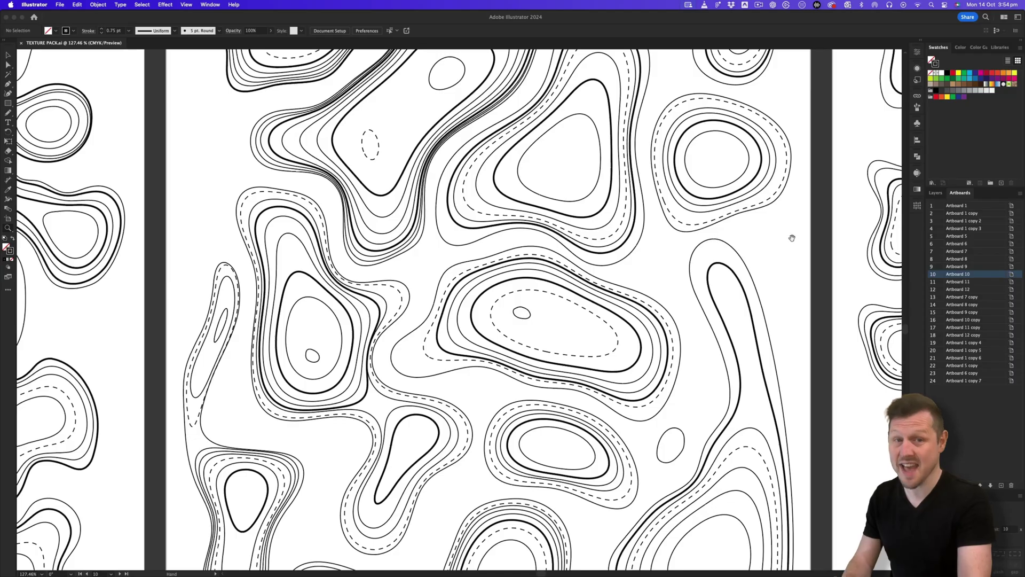
drag(792, 239, 42, 245)
scroll(671, 292, right, 2)
scroll(560, 291, right, 6)
scroll(441, 287, right, 2)
scroll(641, 289, right, 6)
scroll(496, 309, right, 2)
scroll(443, 318, up, 3)
scroll(443, 318, up, 3)
scroll(443, 318, down, 2)
scroll(457, 241, down, 2)
scroll(479, 142, down, 1)
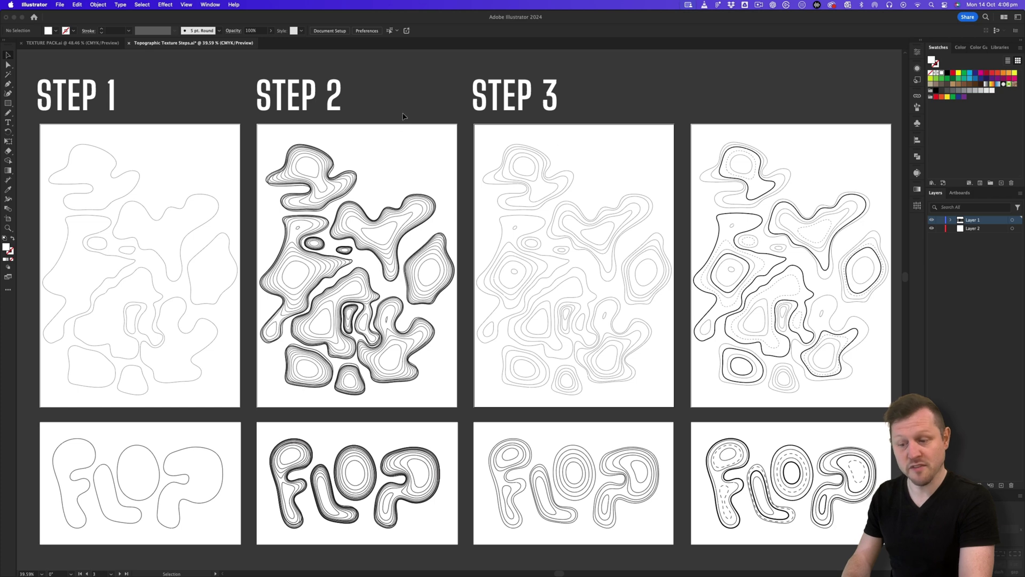
drag(174, 309, 407, 366)
scroll(407, 366, down, 2)
drag(478, 190, 469, 319)
drag(474, 436, 469, 341)
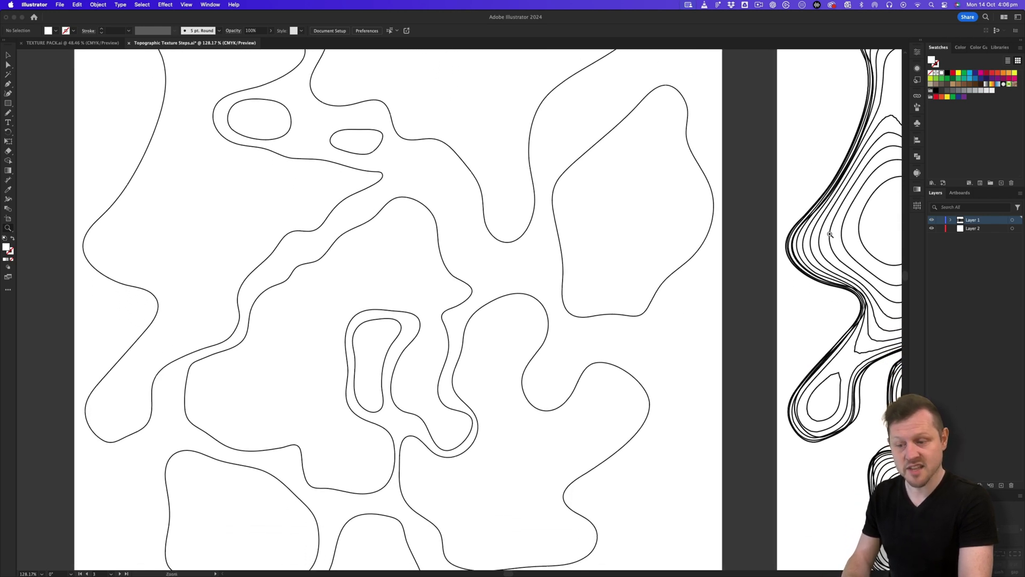
drag(864, 209, 237, 218)
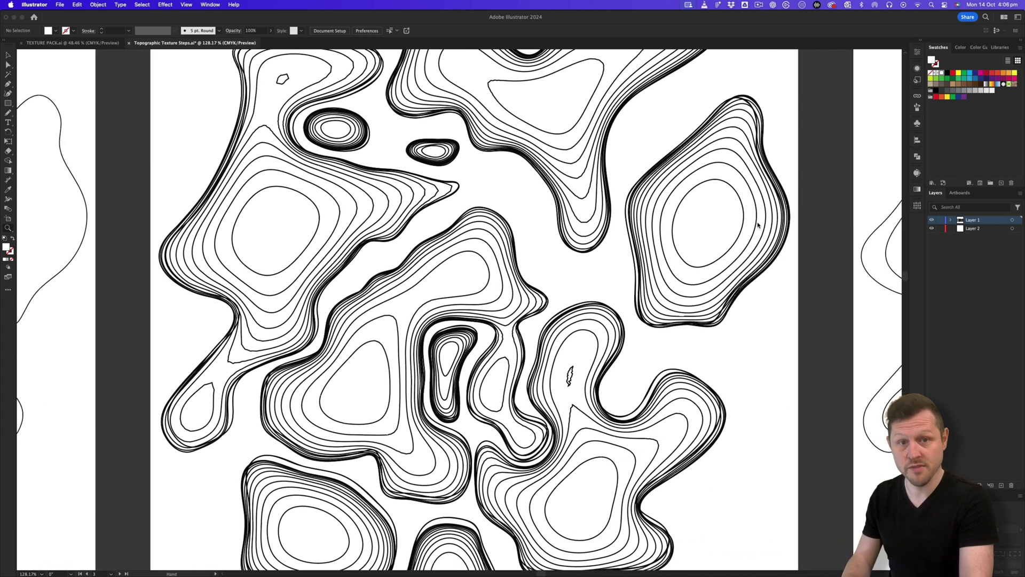
drag(758, 226, 94, 229)
drag(697, 230, 178, 233)
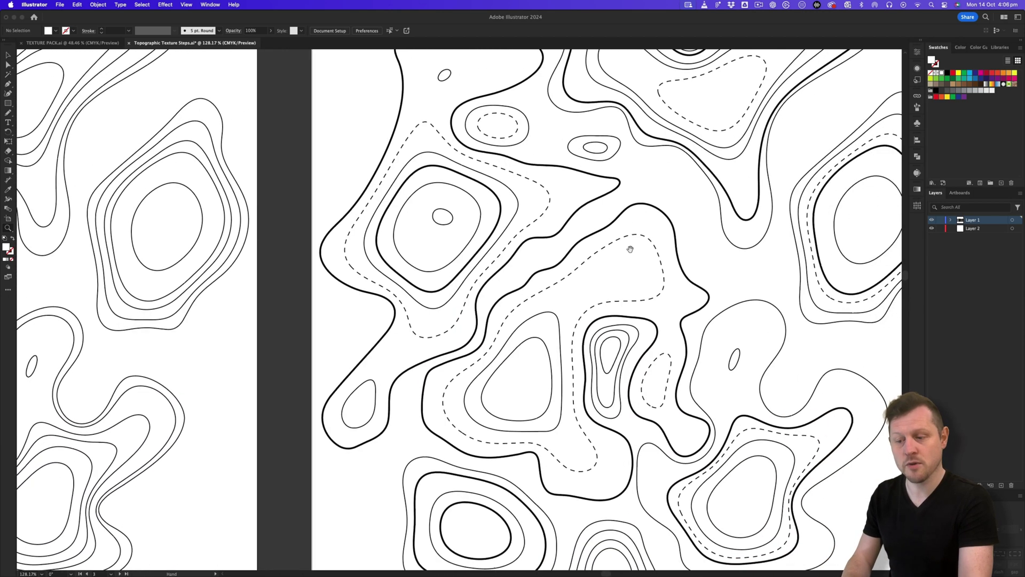
drag(713, 273, 537, 274)
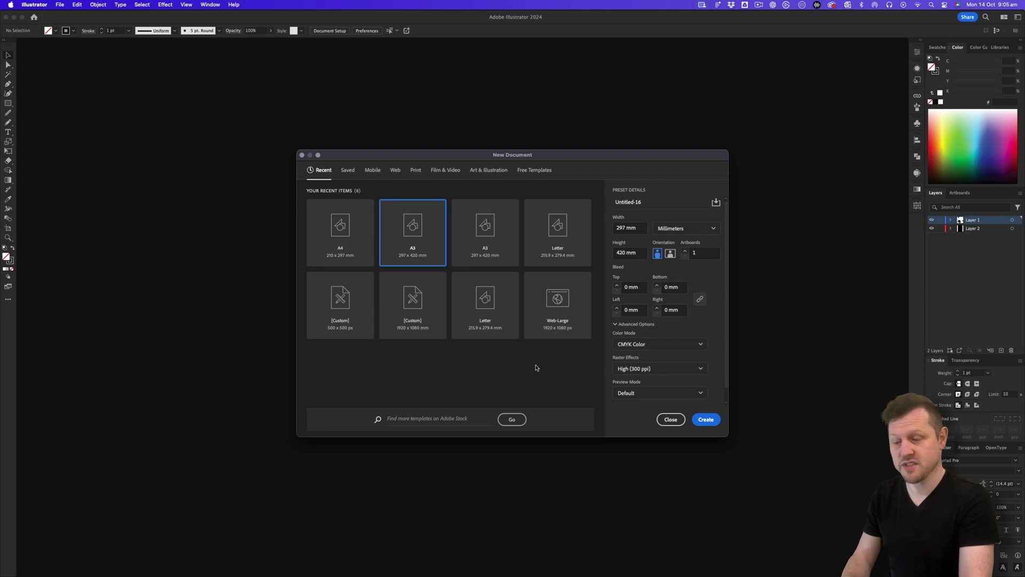
Step: Create a portrait A3 document, pencil a closed blob outline, then deselect and zoom in
click(706, 419)
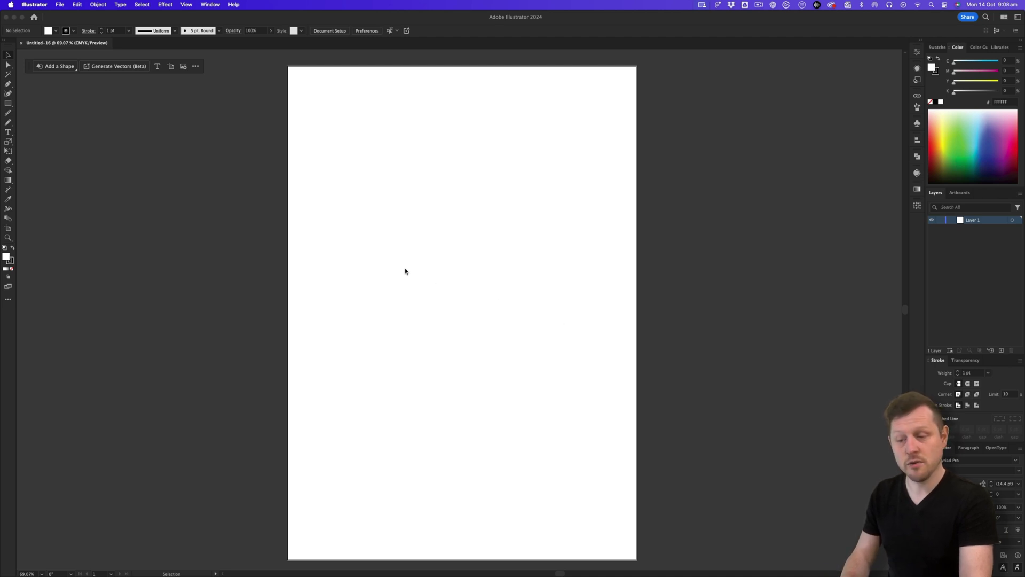
click(8, 125)
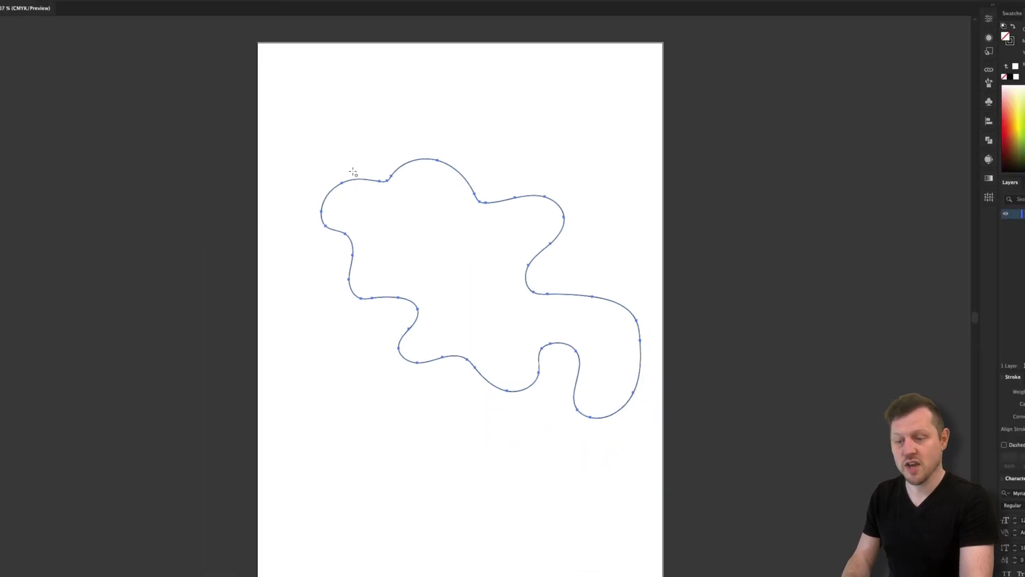
key(v)
click(589, 273)
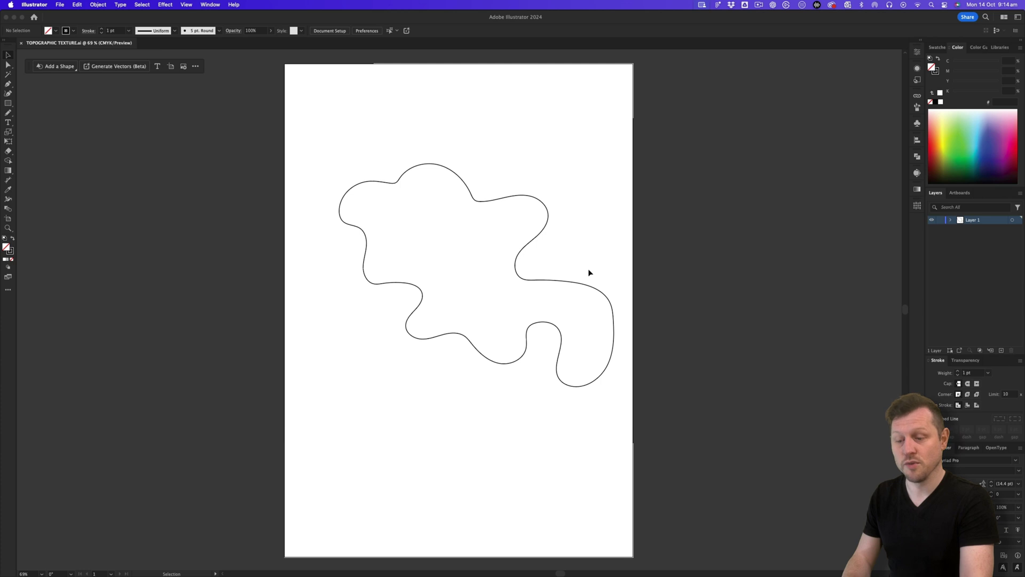
mouse_move(479, 260)
mouse_down()
mouse_move(572, 227)
mouse_move(521, 243)
mouse_up()
scroll(550, 236, right, 2)
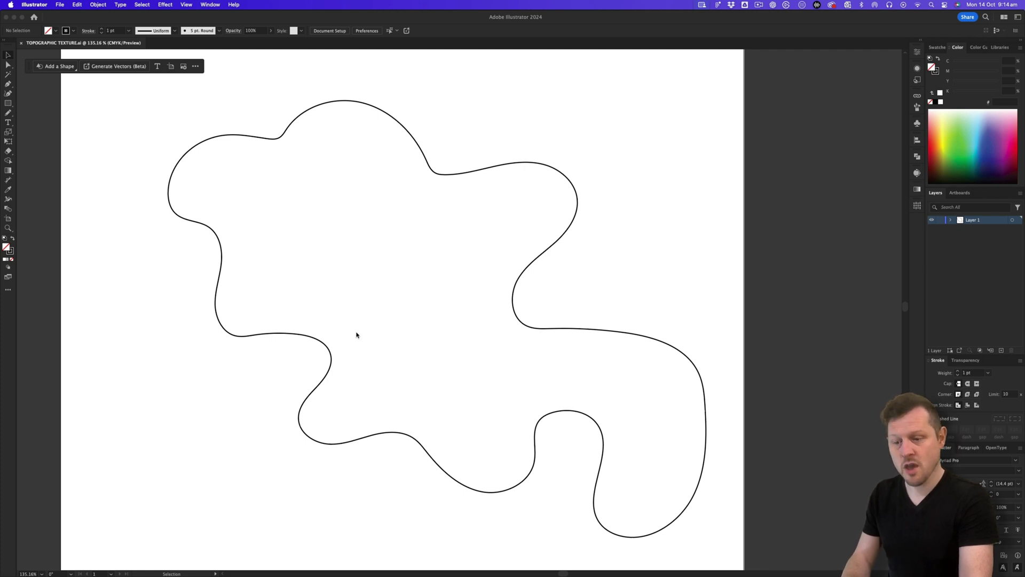
scroll(357, 335, up, 1)
Step: Use the Smooth Tool on the blob's left edge, top-left and lower-left curves
key(a)
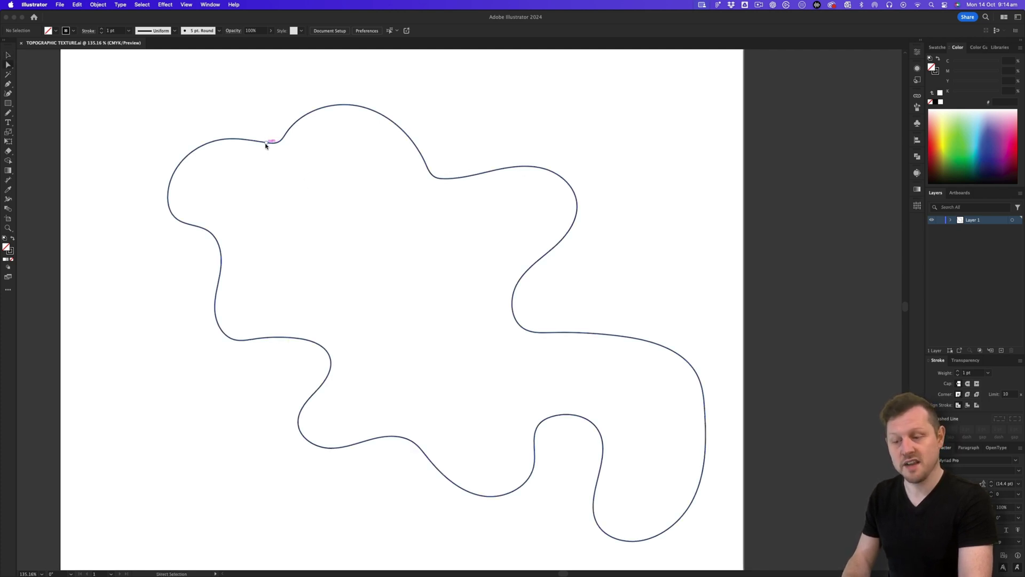
click(268, 146)
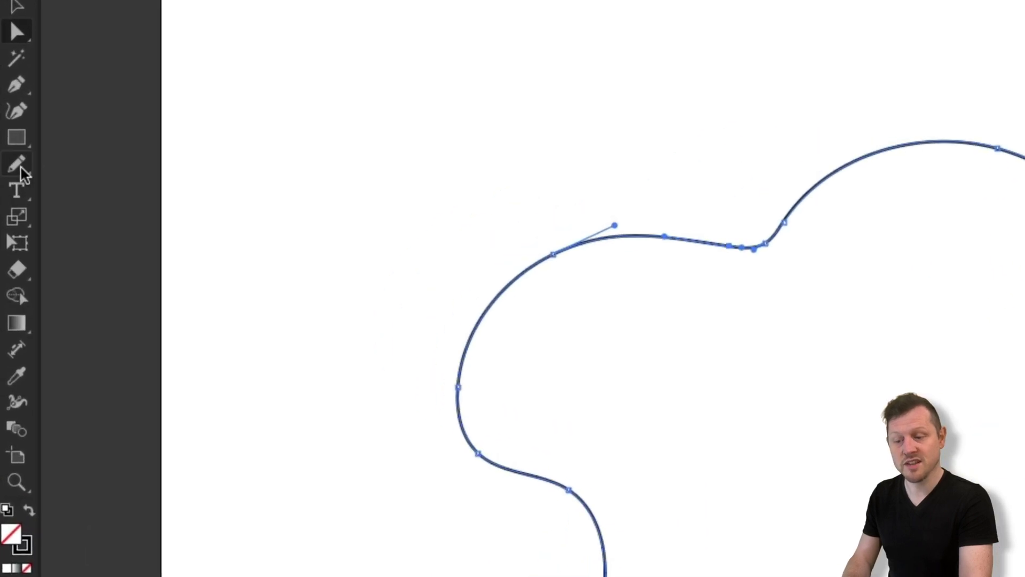
click(17, 164)
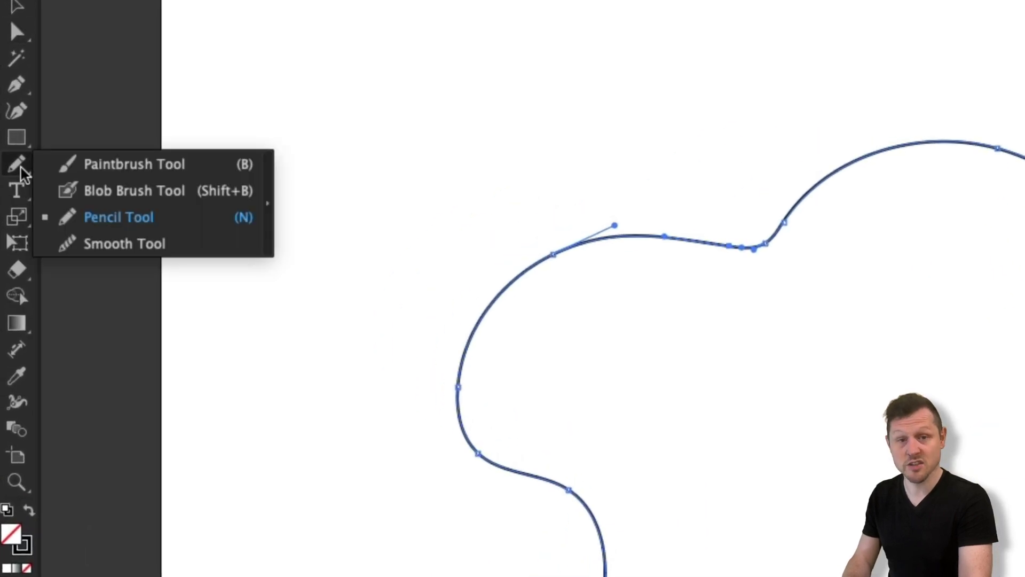
click(128, 241)
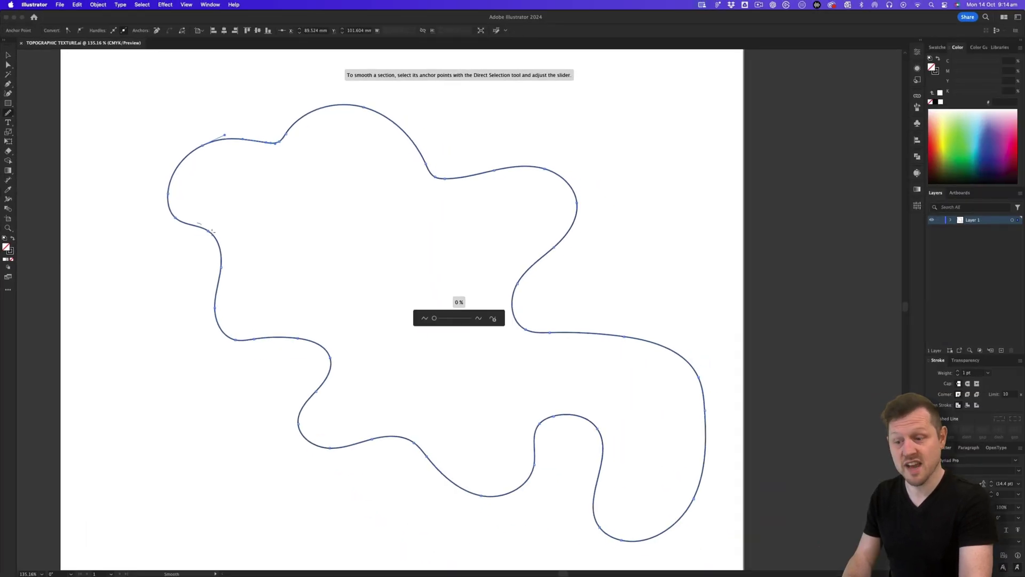
drag(219, 237, 216, 293)
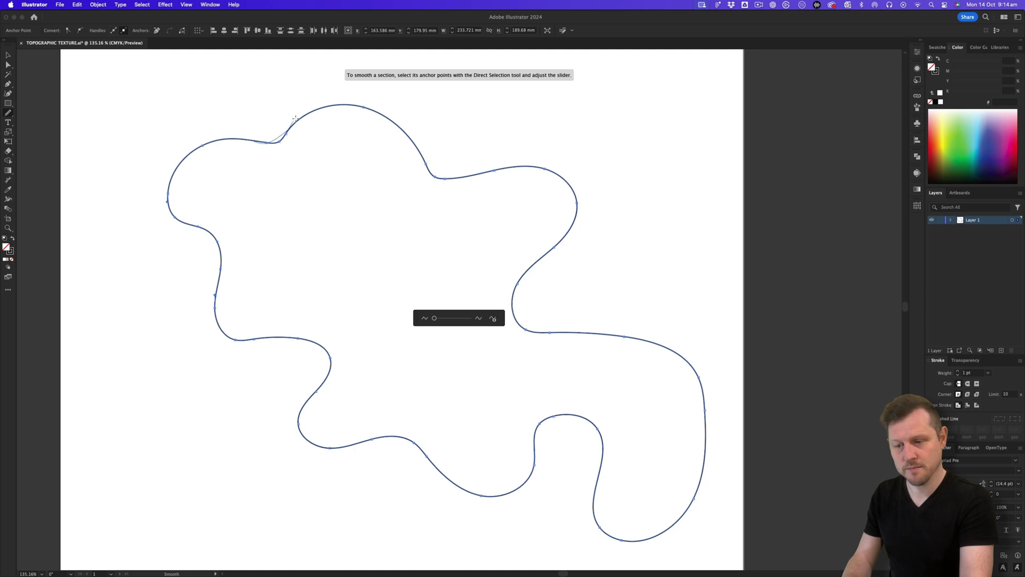
drag(295, 120, 320, 245)
drag(222, 307, 291, 340)
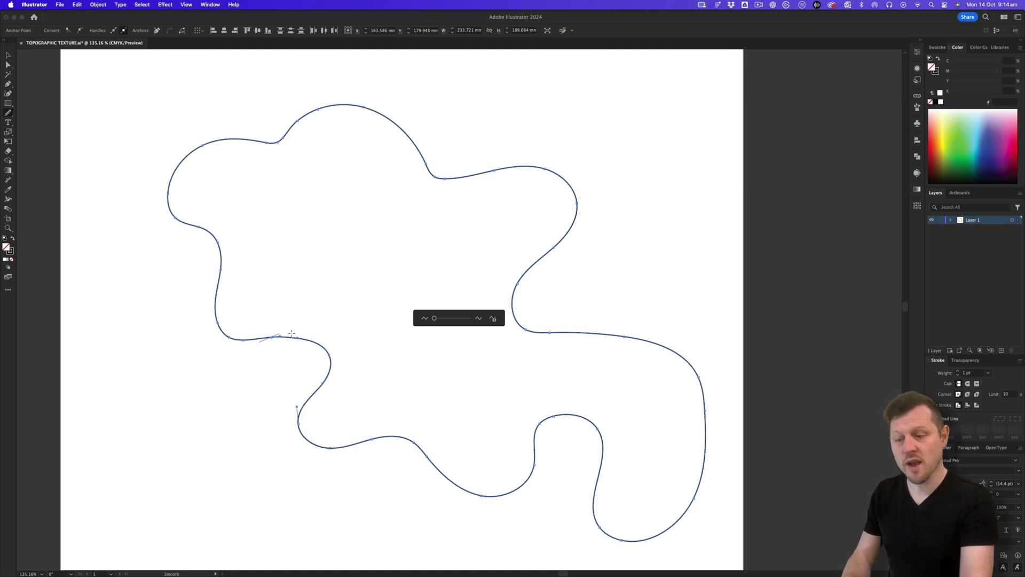
drag(319, 388, 291, 340)
Step: Dismiss the Object menu without applying anything and deselect the blob
key(v)
click(97, 5)
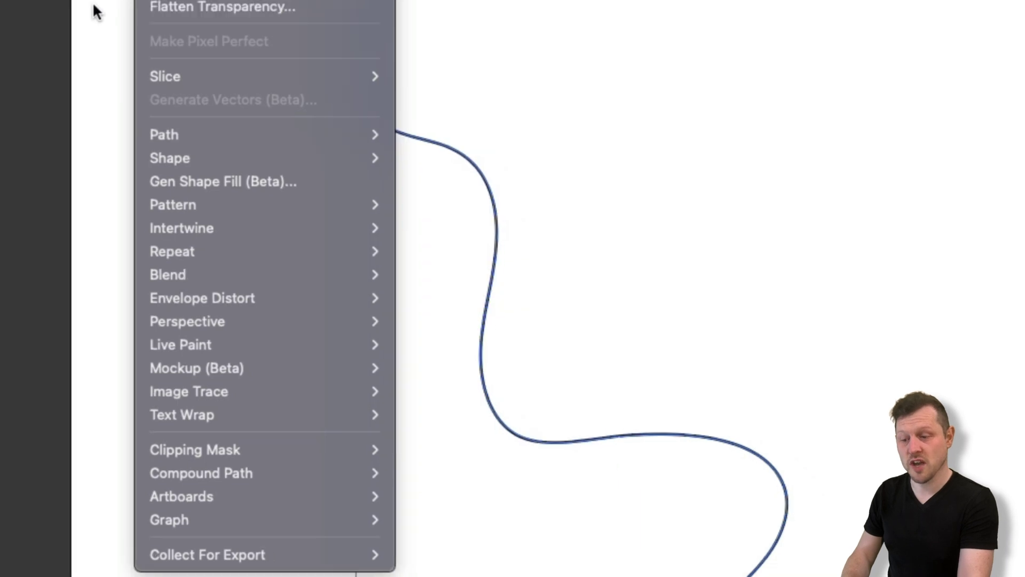
key(Escape)
click(736, 167)
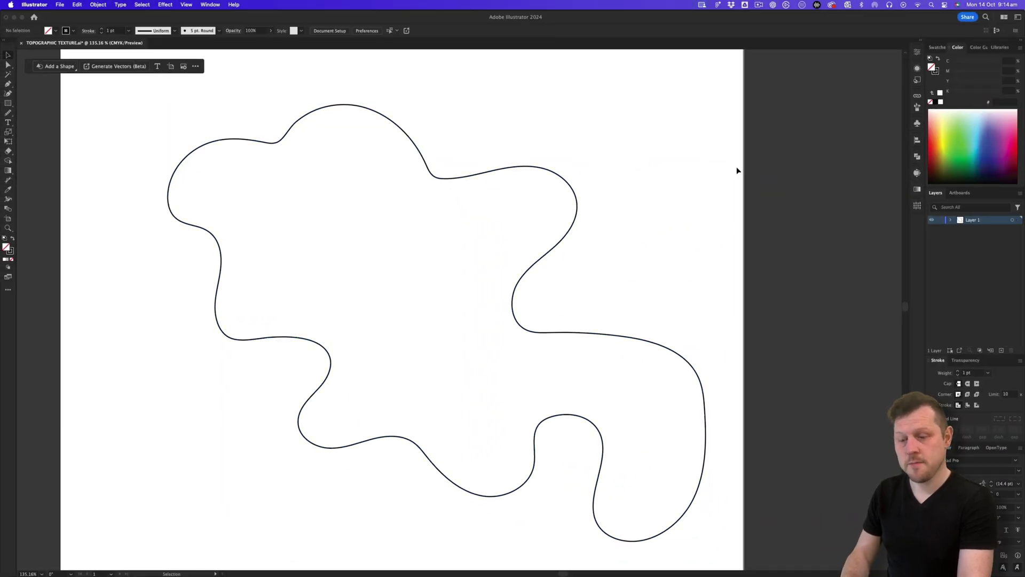
Step: Zoom out and pencil a closed contour hugging the blob's bottom and lower lobes
key(z)
mouse_move(489, 257)
mouse_down()
mouse_move(455, 274)
mouse_move(483, 275)
mouse_move(470, 224)
mouse_move(417, 259)
mouse_up()
key(b)
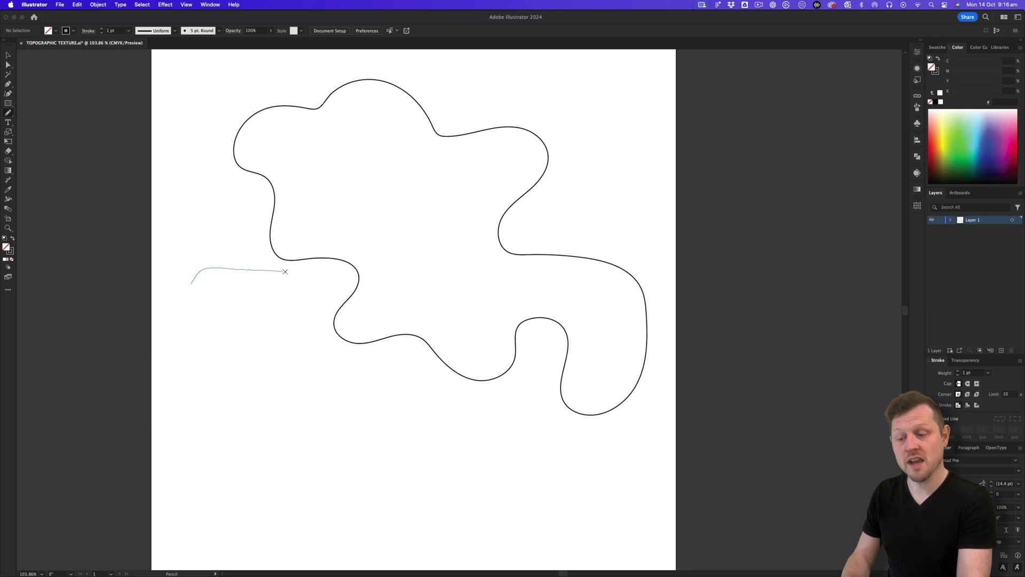
drag(342, 286, 318, 336)
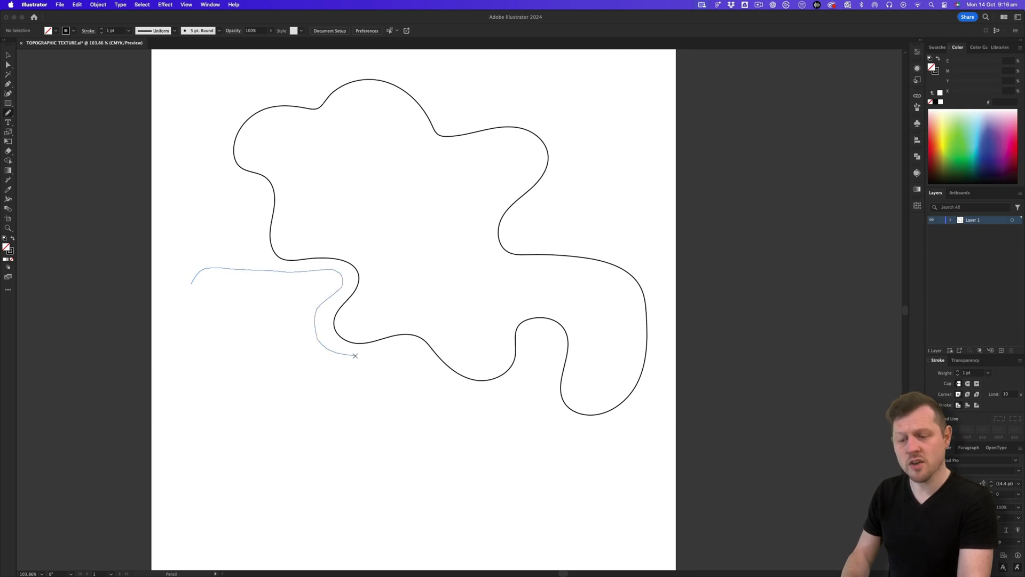
drag(385, 353, 443, 378)
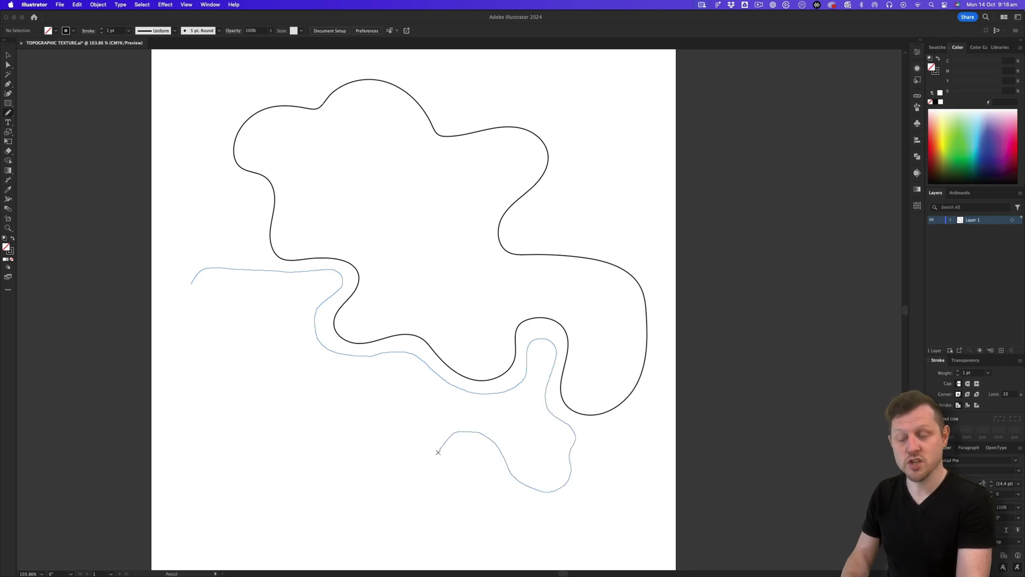
drag(430, 462, 323, 425)
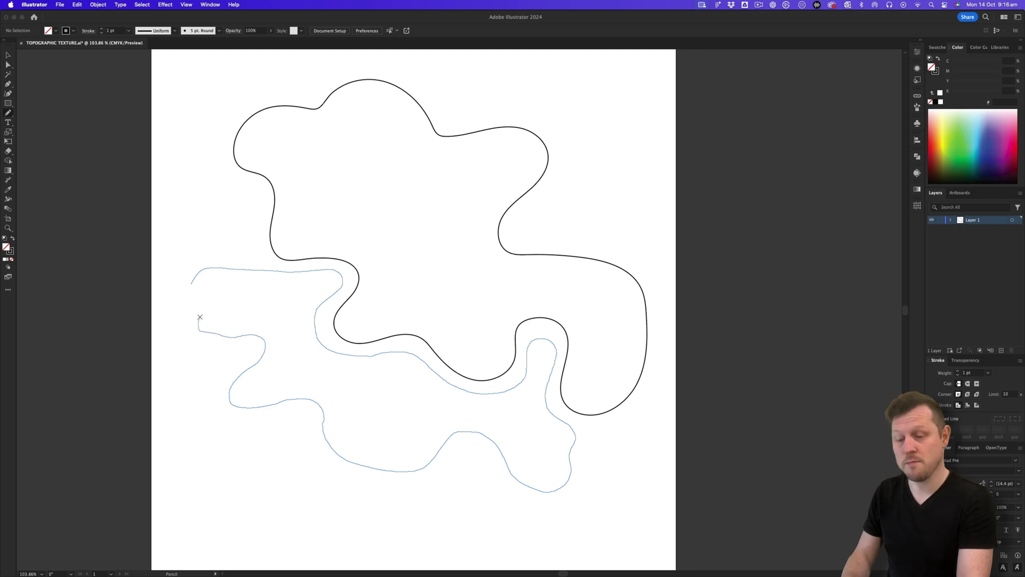
drag(192, 290, 193, 287)
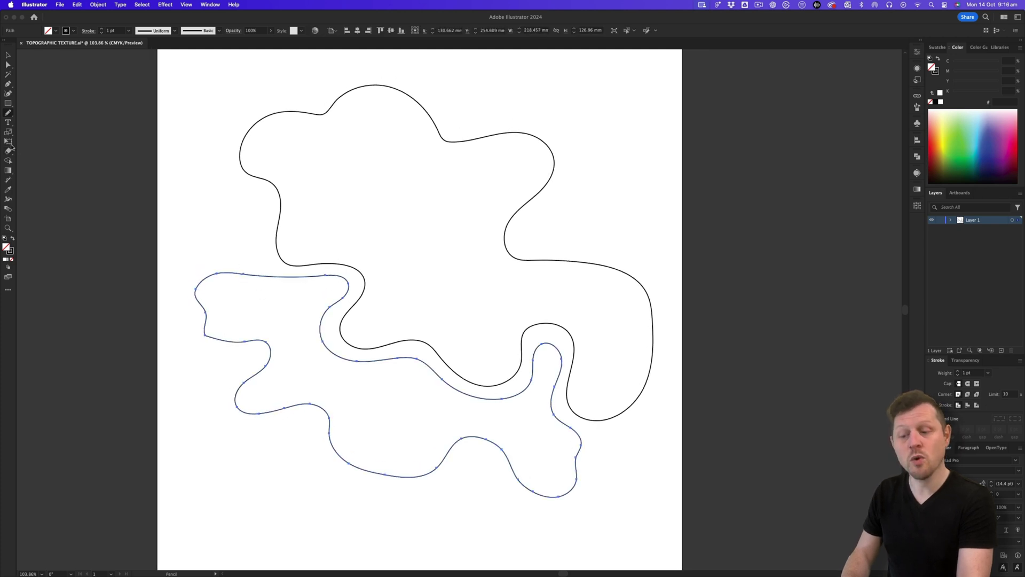
Step: Smooth the kink at the new contour's left end and deselect it
drag(14, 143, 36, 132)
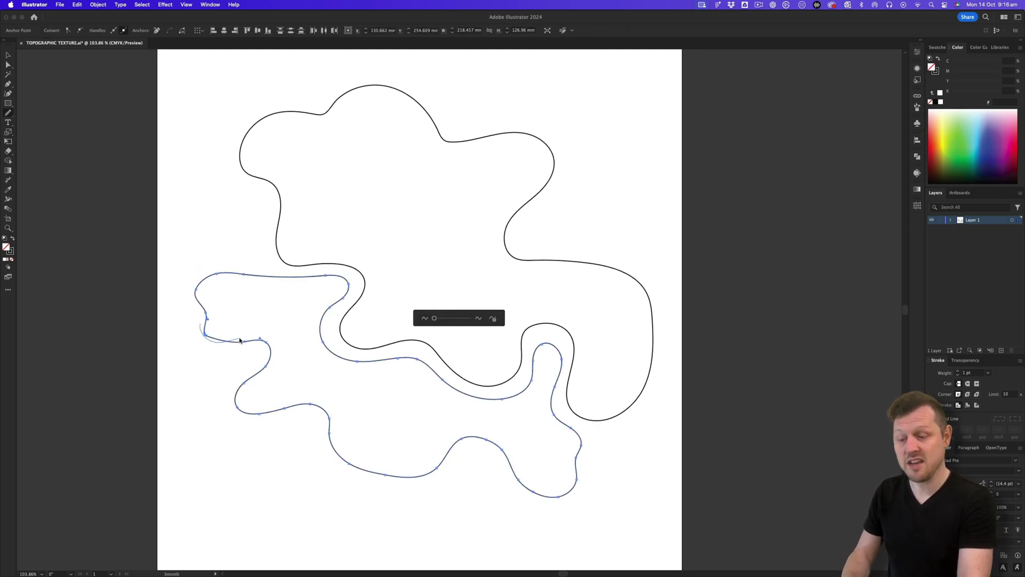
drag(228, 345, 232, 342)
key(v)
click(261, 227)
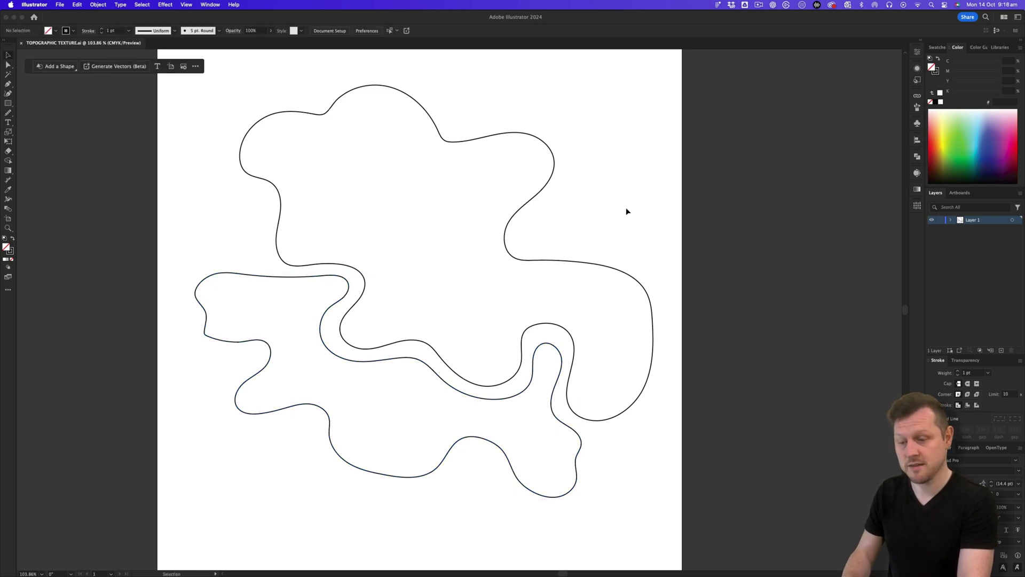
scroll(492, 229, down, 3)
Step: Pencil several more looping contours across the top, middle and lower artboard, then fit the view
key(n)
drag(496, 274, 497, 292)
mouse_move(445, 195)
mouse_down()
mouse_move(479, 202)
mouse_move(551, 117)
mouse_up()
scroll(551, 117, up, 2)
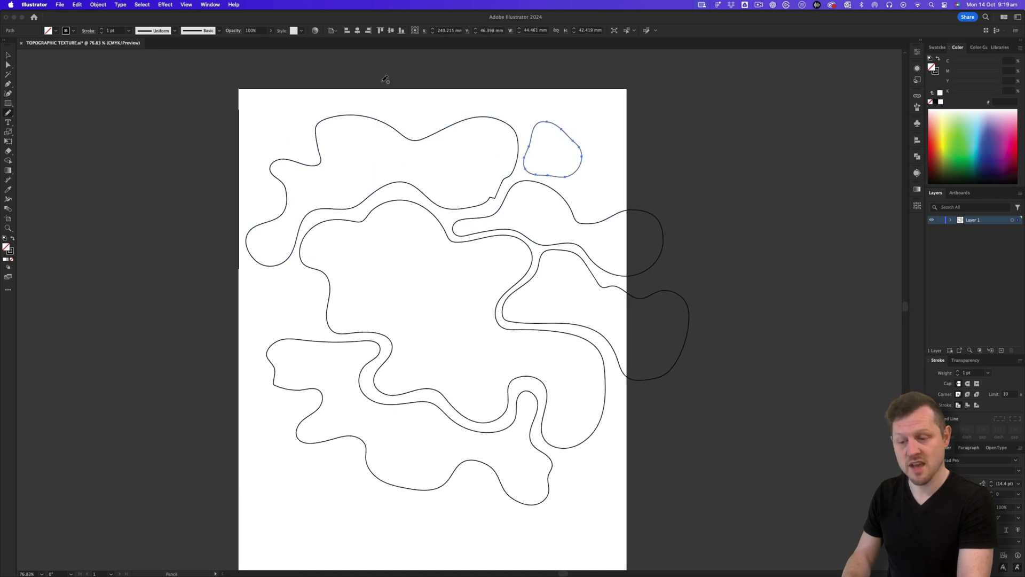
drag(390, 97, 331, 99)
scroll(332, 99, down, 3)
mouse_move(296, 207)
mouse_down()
mouse_move(300, 238)
mouse_move(297, 207)
mouse_up()
scroll(378, 417, down, 2)
mouse_move(178, 359)
mouse_down()
mouse_move(166, 442)
mouse_move(257, 401)
mouse_up()
scroll(256, 401, down, 2)
drag(320, 481, 339, 420)
mouse_move(452, 496)
mouse_down()
mouse_move(551, 433)
mouse_move(553, 417)
mouse_up()
key(ctrl+0)
scroll(630, 142, up, 5)
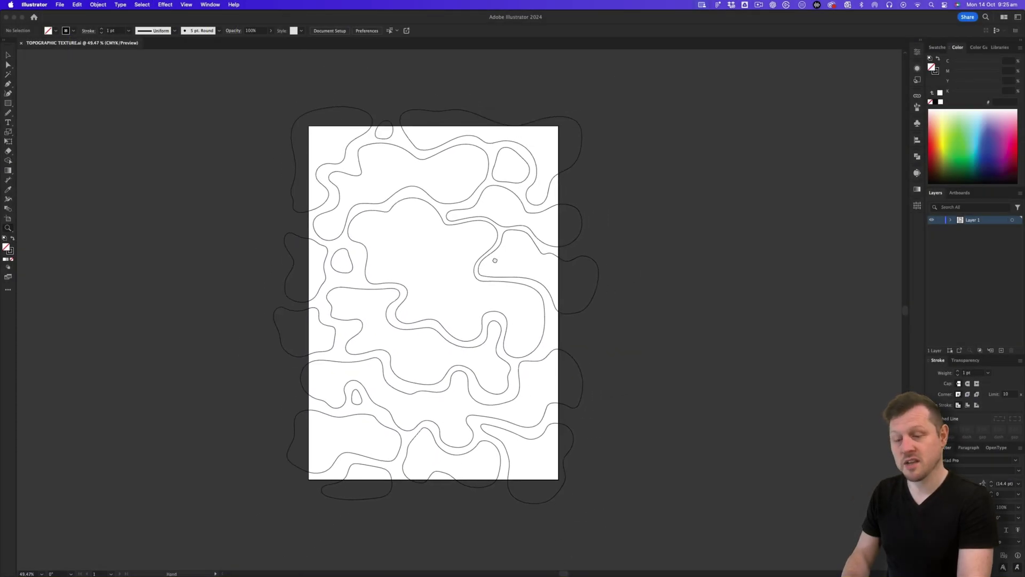
Step: Duplicate the first artboard and its contour artwork, placing the copy to its right
key(v)
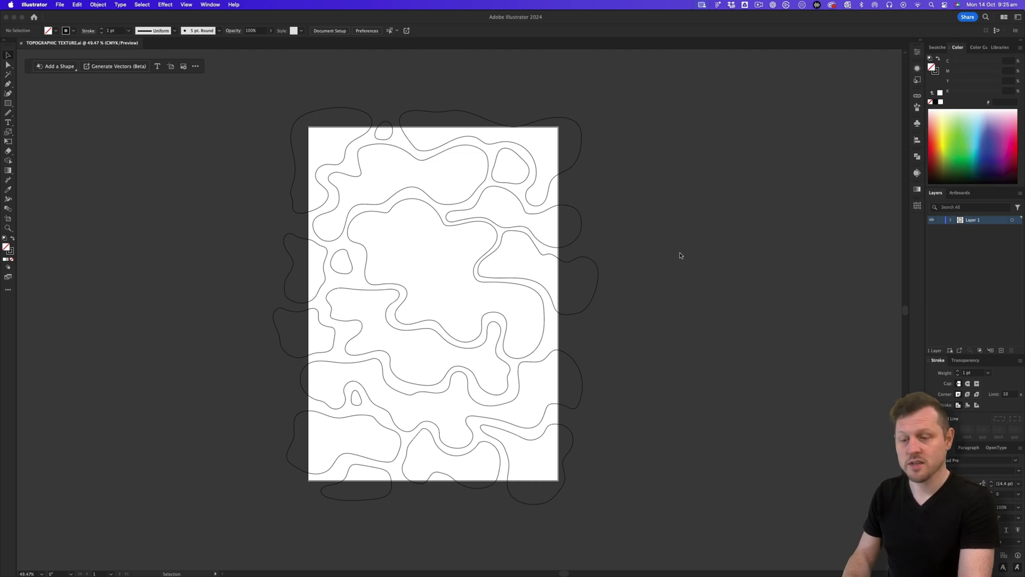
drag(627, 205, 487, 204)
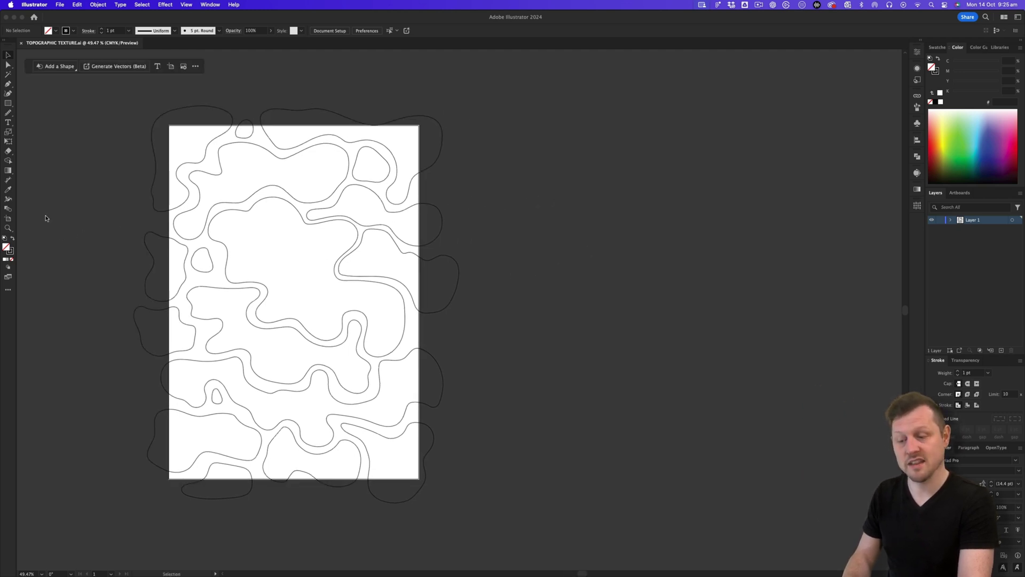
click(7, 219)
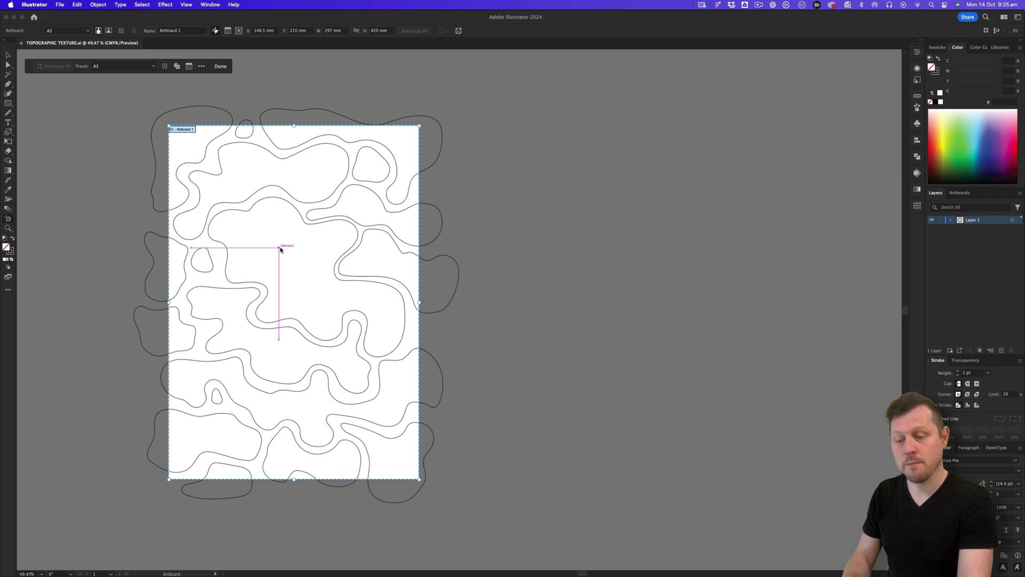
drag(275, 250, 631, 253)
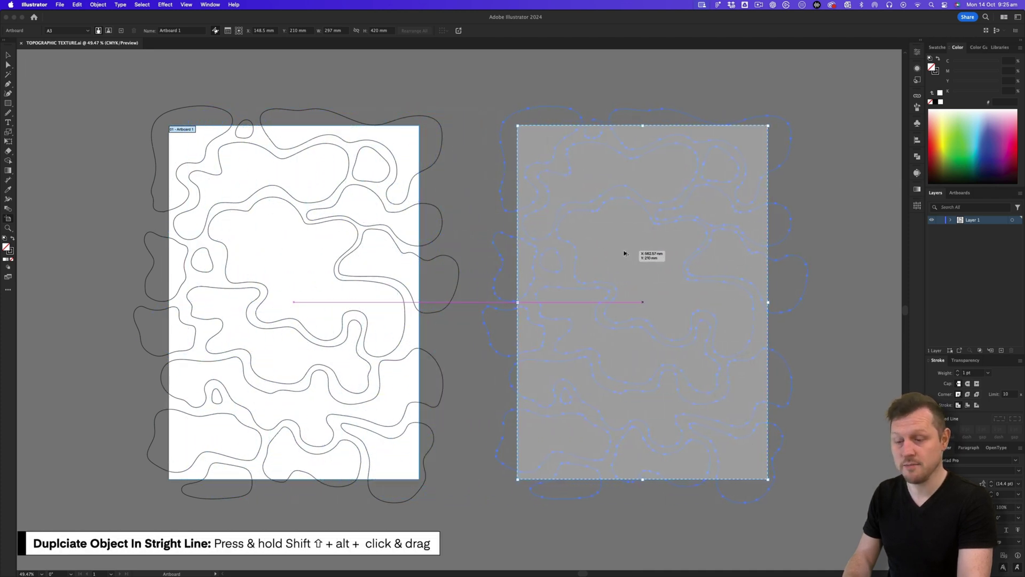
drag(630, 253, 623, 248)
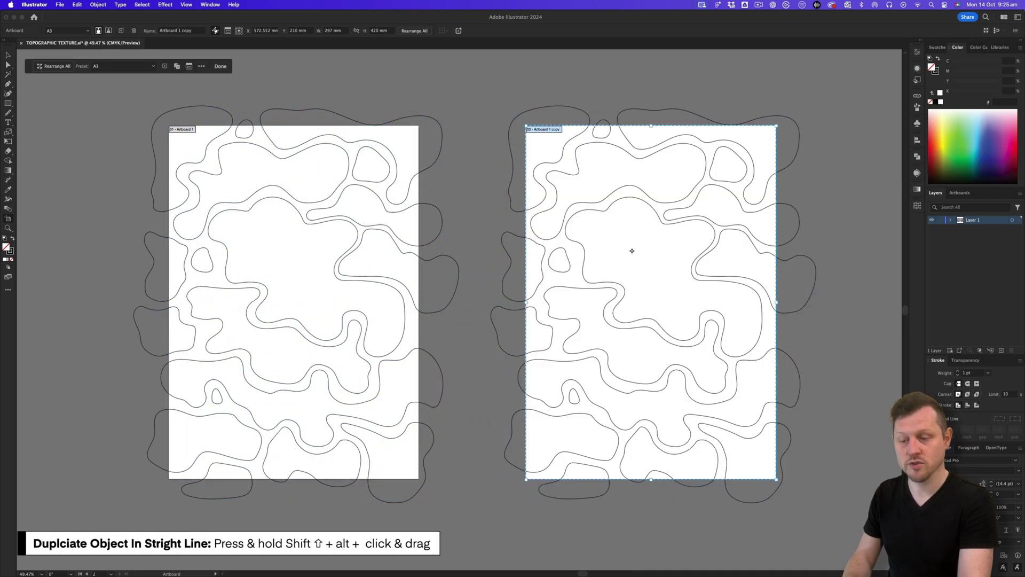
key(Escape)
drag(545, 223, 404, 235)
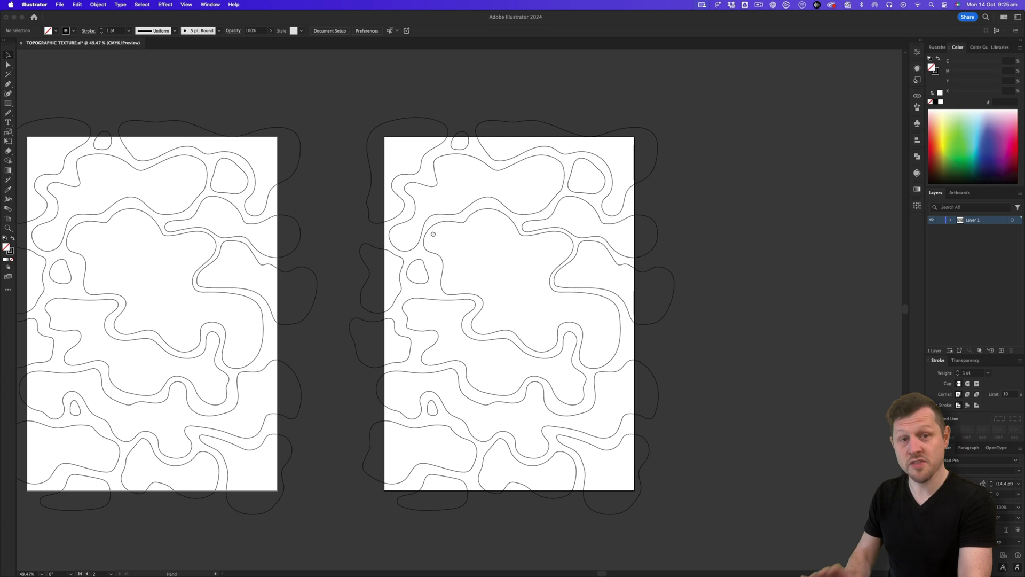
Step: Select the copied contours, set their stroke to None and fill them light grey
mouse_move(489, 293)
mouse_down()
mouse_move(502, 270)
mouse_move(586, 289)
mouse_up()
click(341, 513)
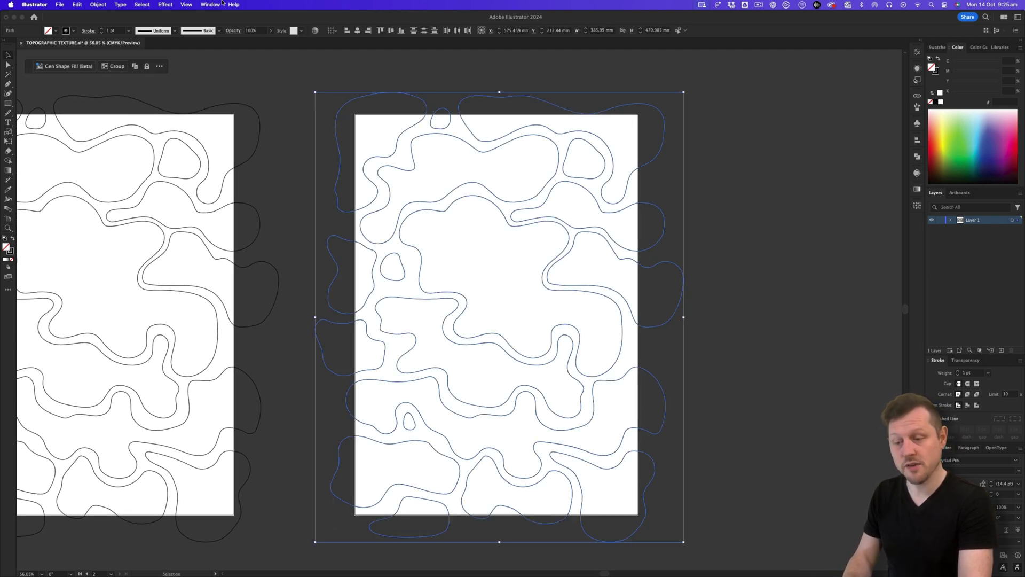
click(10, 250)
click(11, 260)
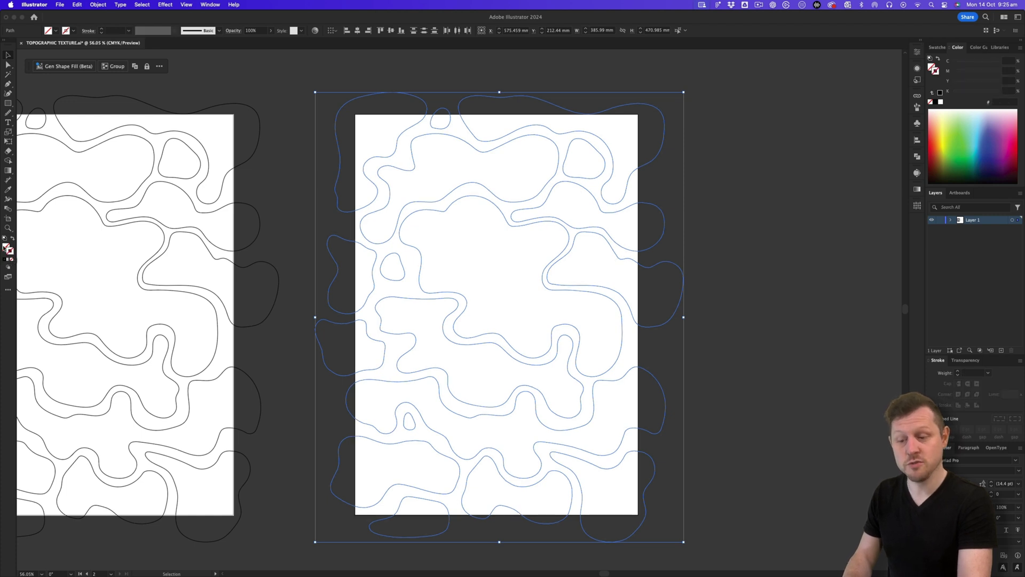
click(938, 49)
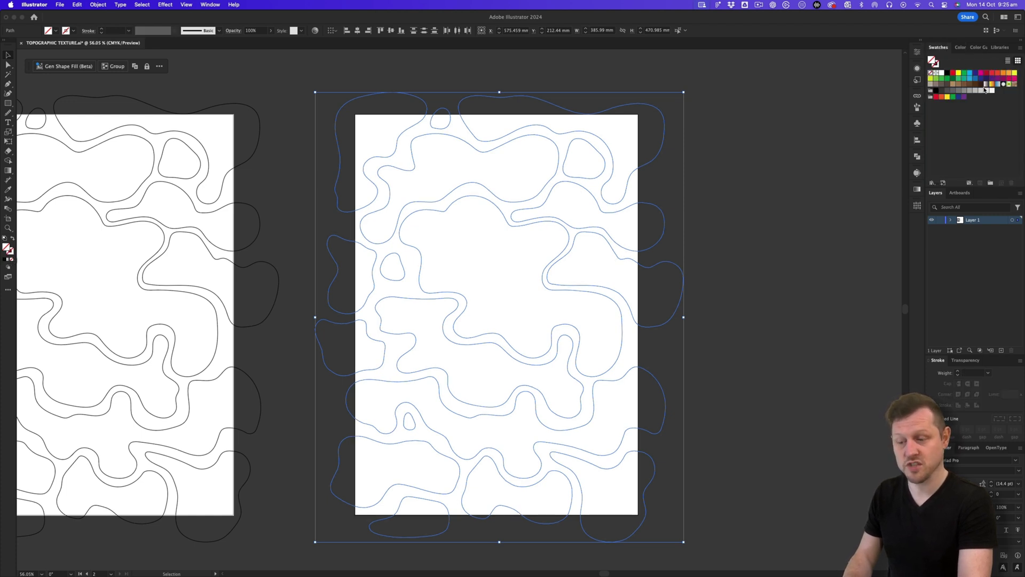
click(983, 91)
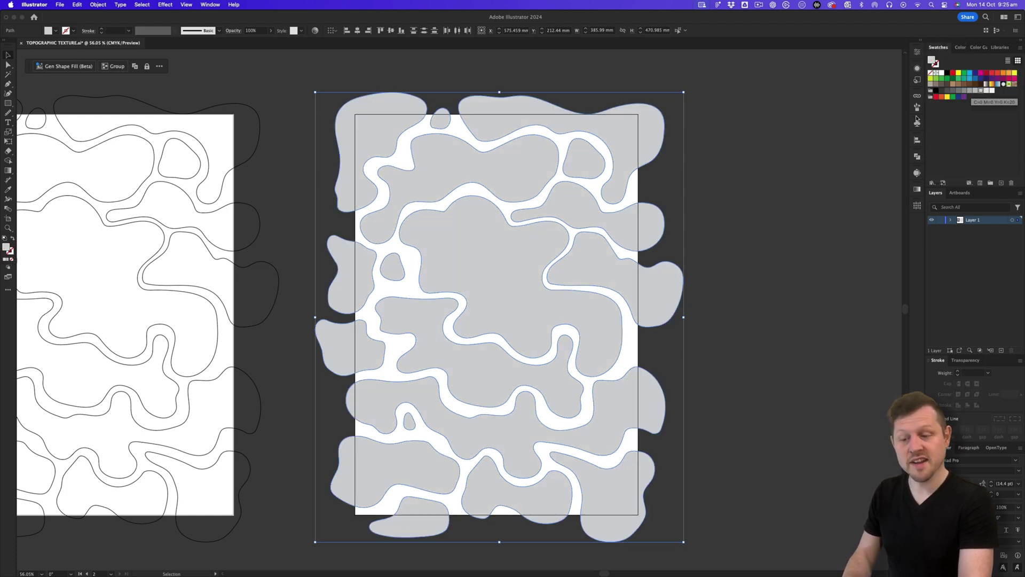
Step: Apply 3D Inflate at maximum depth to the grey shapes and expand them as wireframes
click(169, 6)
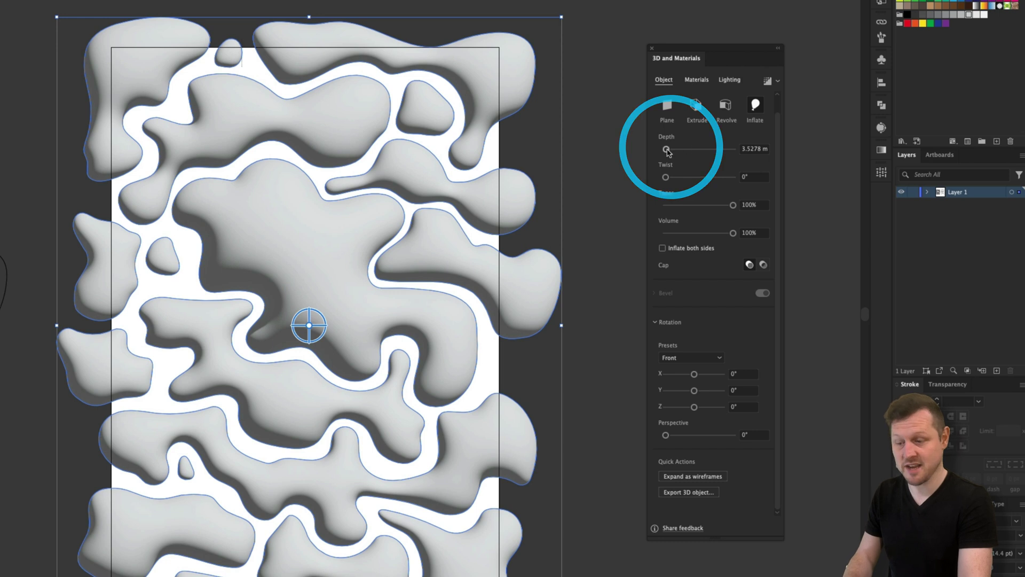
drag(667, 149, 745, 152)
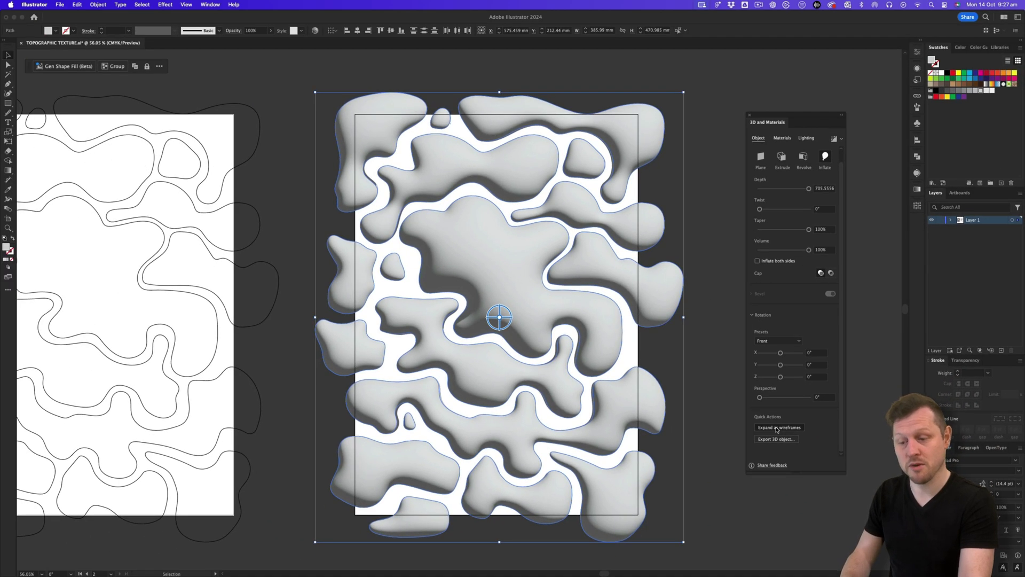
click(776, 429)
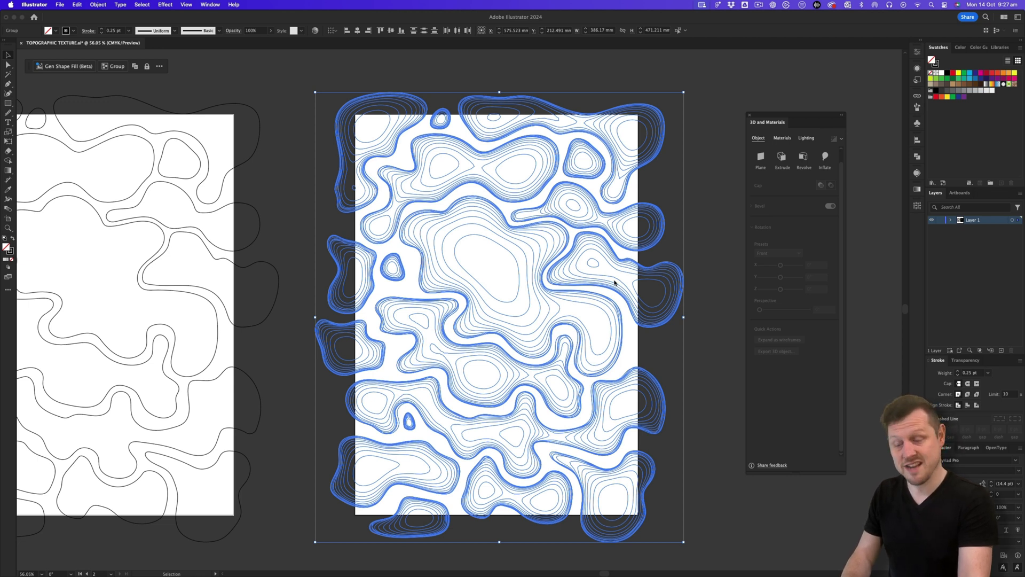
click(694, 253)
key(z)
drag(524, 291, 547, 279)
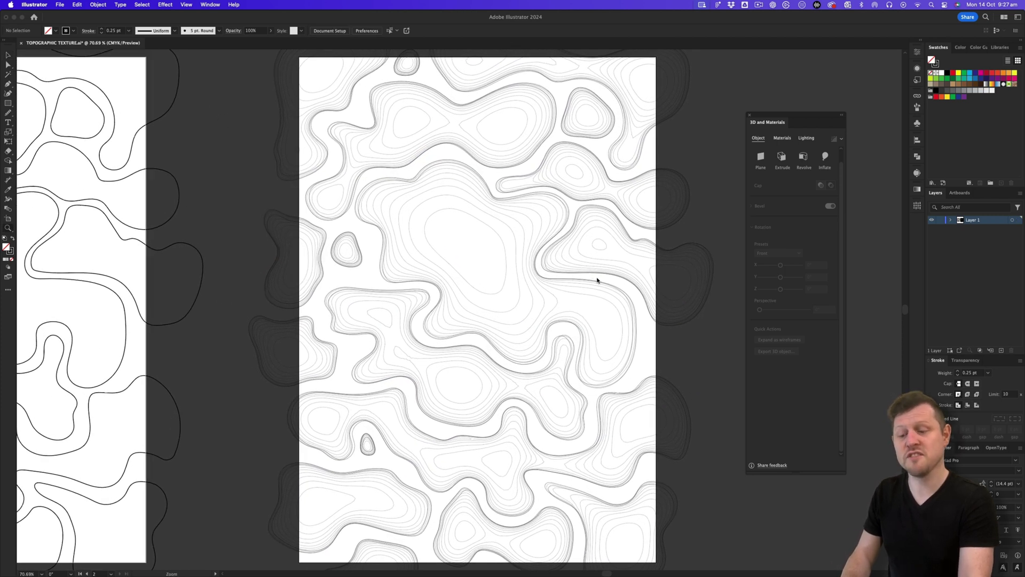
scroll(605, 281, right, 1)
key(v)
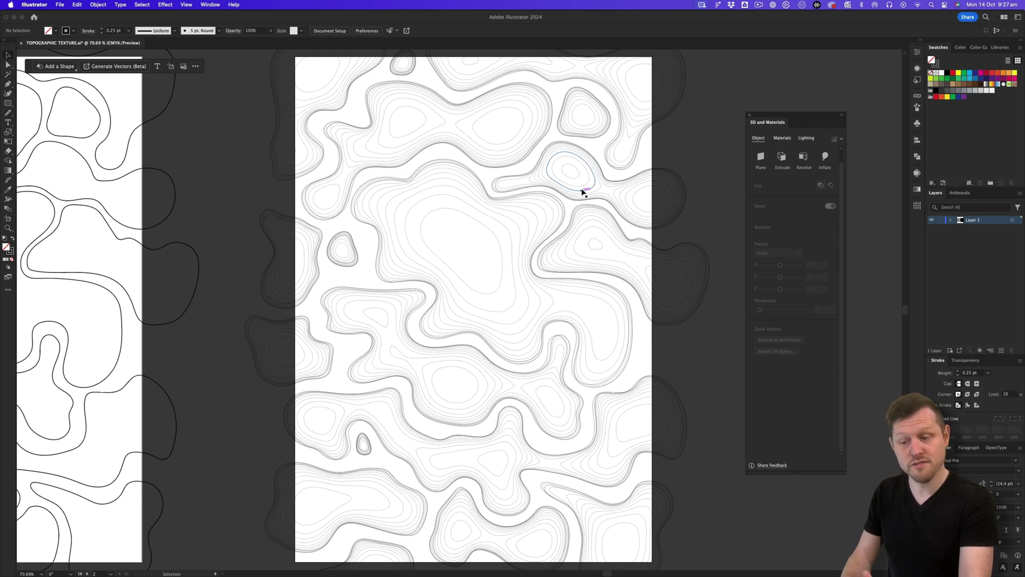
drag(765, 119, 814, 110)
scroll(521, 217, down, 3)
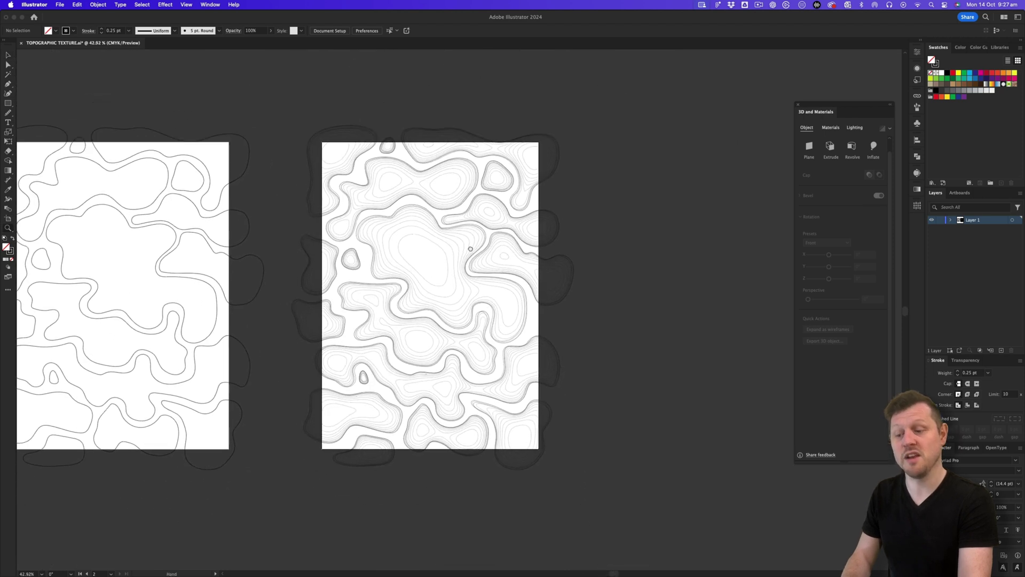
scroll(109, 255, right, 3)
Step: Duplicate the contour artboard with its artwork and place the copy further right
click(8, 221)
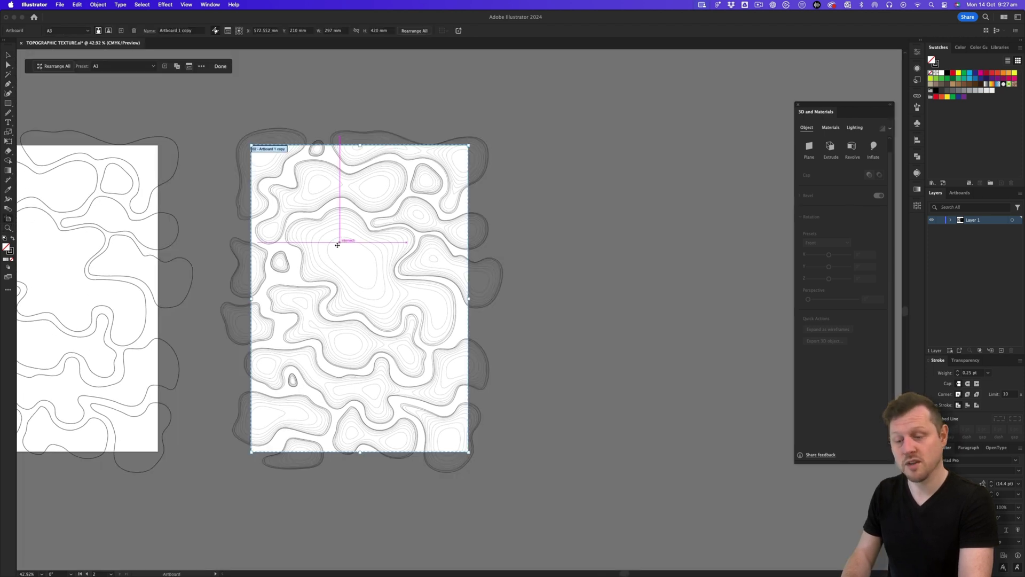
drag(331, 250, 632, 254)
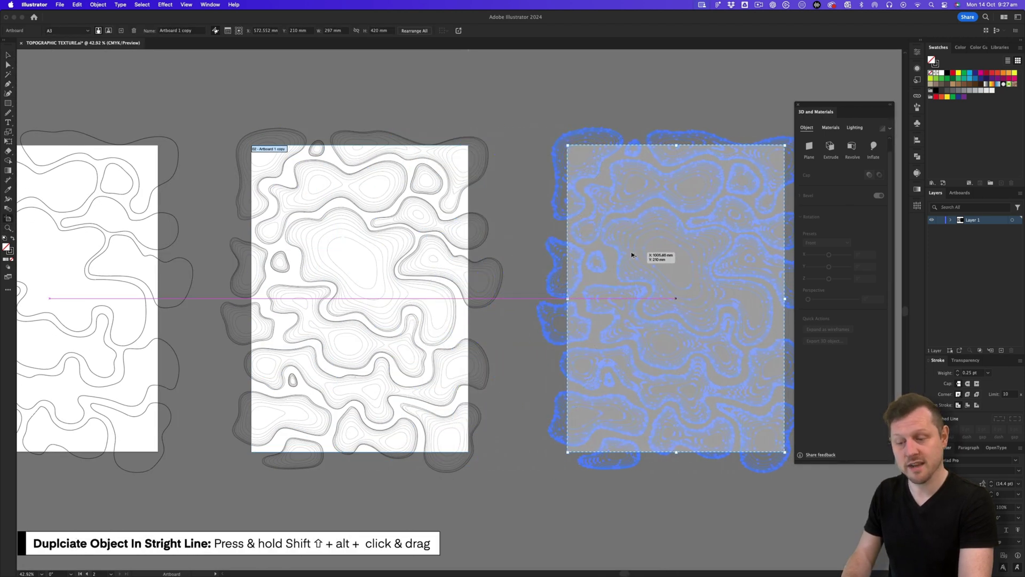
mouse_move(632, 255)
mouse_down()
mouse_move(645, 251)
mouse_move(407, 229)
mouse_up()
key(Escape)
drag(350, 275, 410, 265)
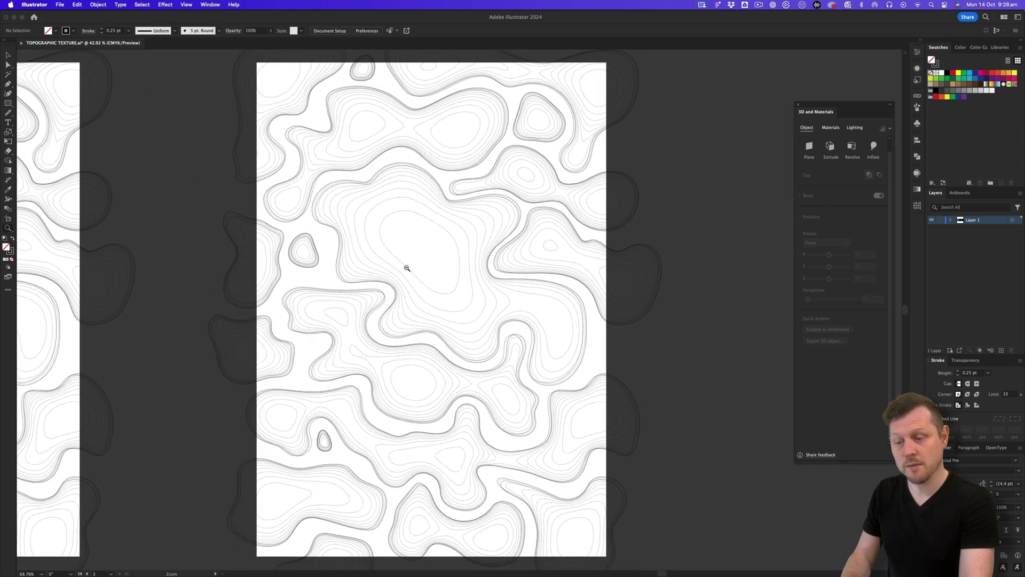
scroll(405, 268, down, 1)
scroll(396, 267, down, 1)
scroll(437, 269, down, 1)
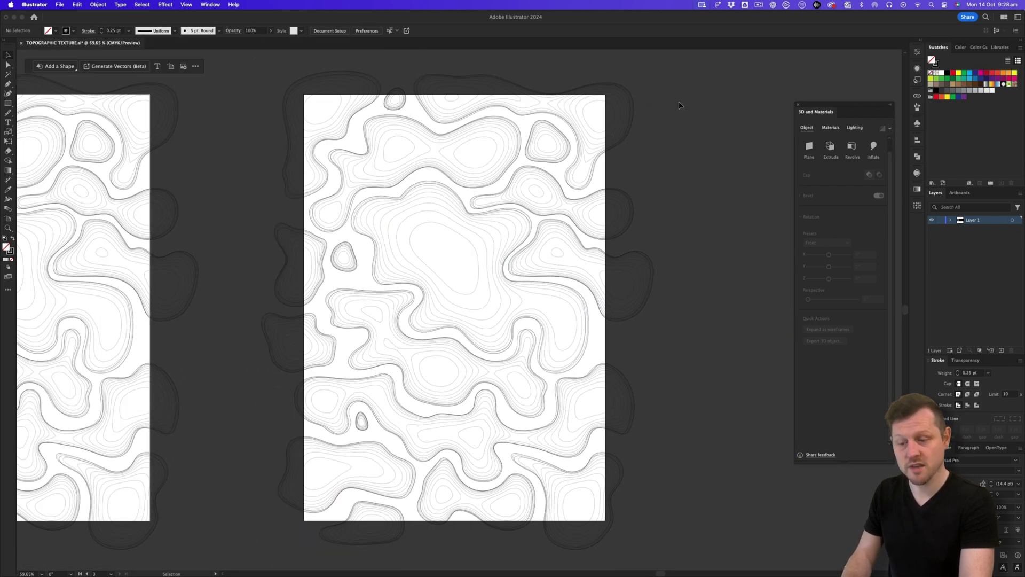
Step: Set the copied contour group's stroke weight to 1 pt
click(303, 518)
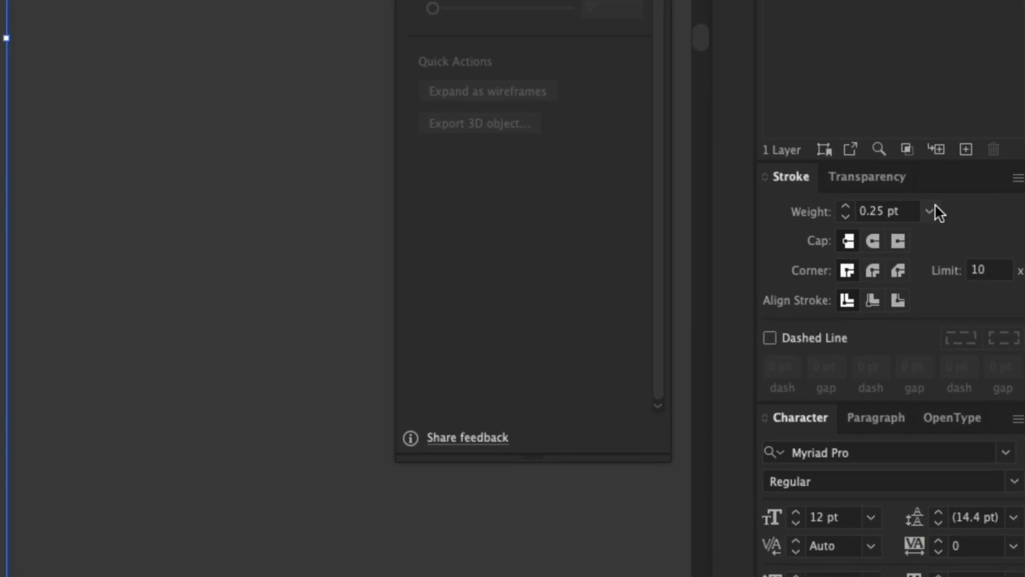
click(930, 211)
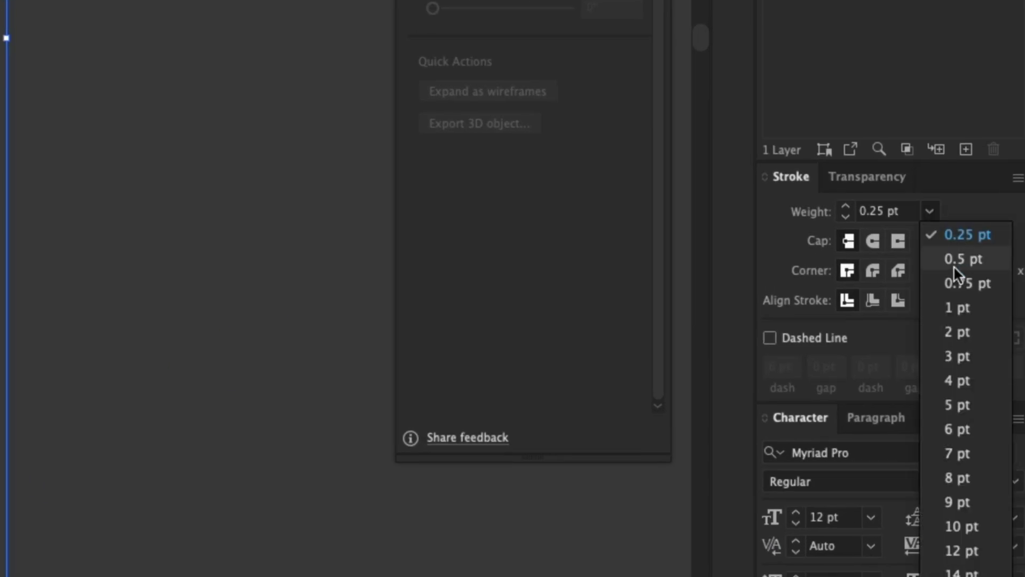
click(963, 309)
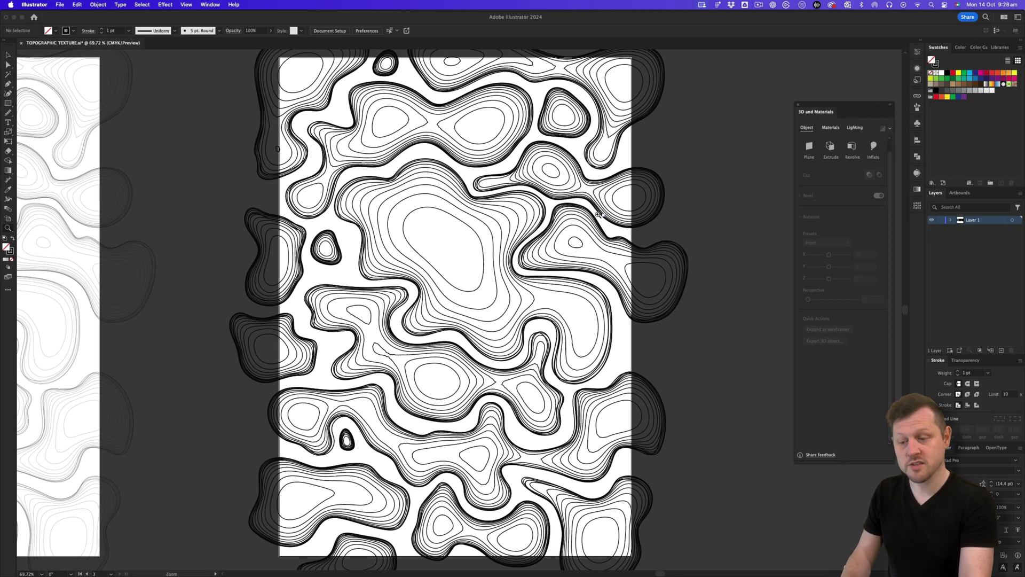
Step: Zoom in on the central lines and select the middle contour path with Direct Selection
drag(561, 296, 562, 302)
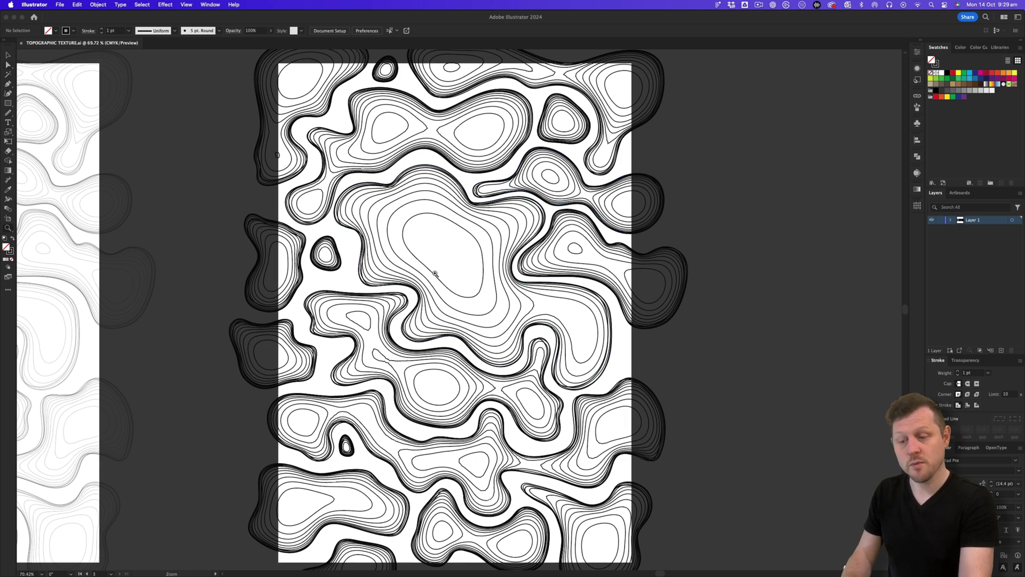
drag(471, 222, 561, 232)
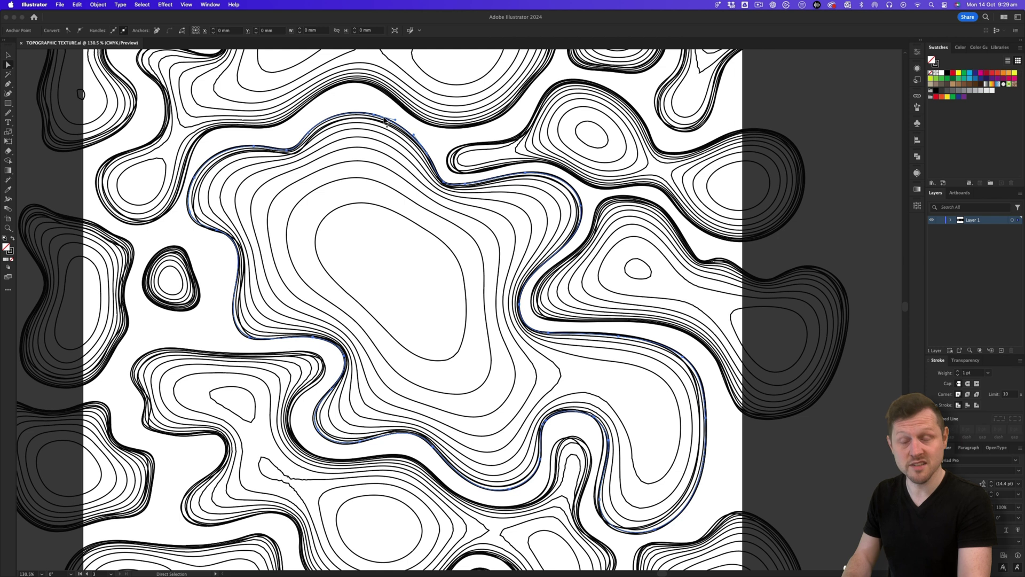
click(384, 121)
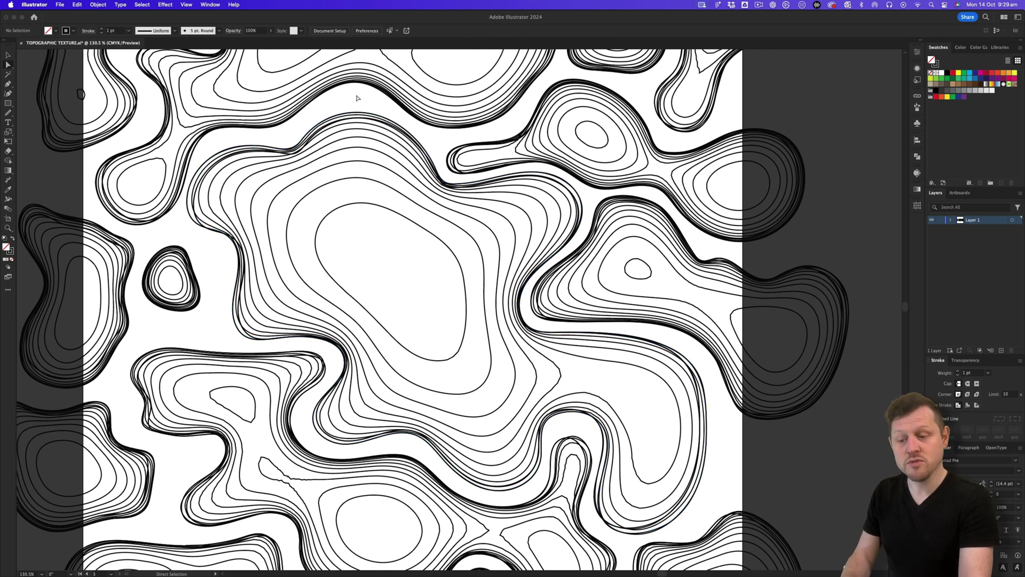
click(196, 190)
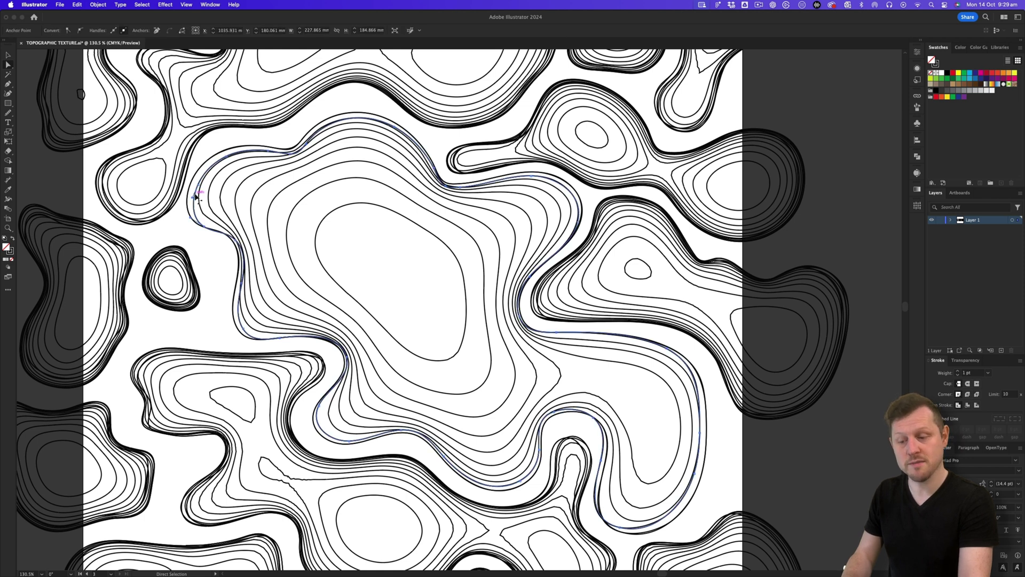
click(201, 196)
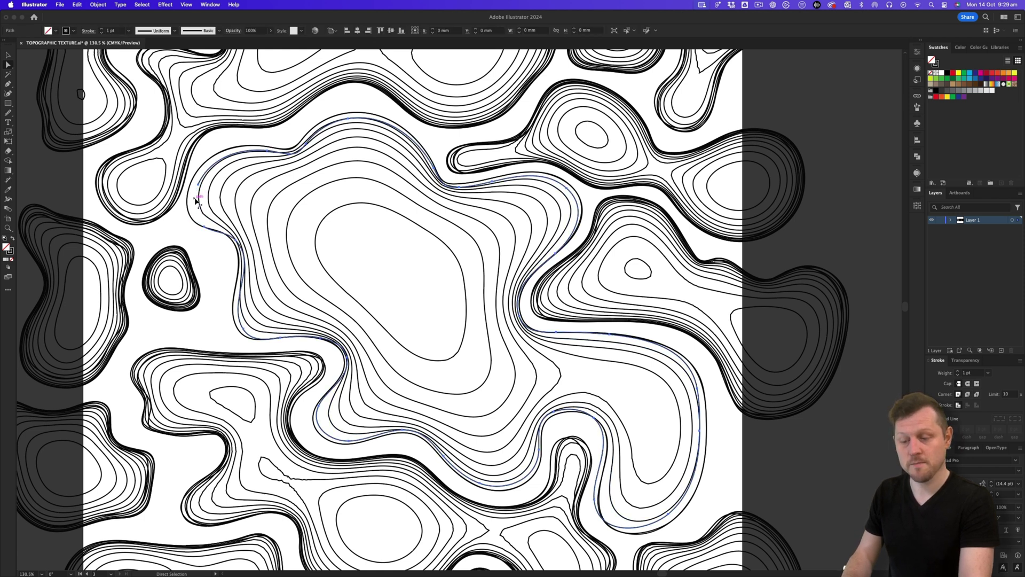
click(197, 200)
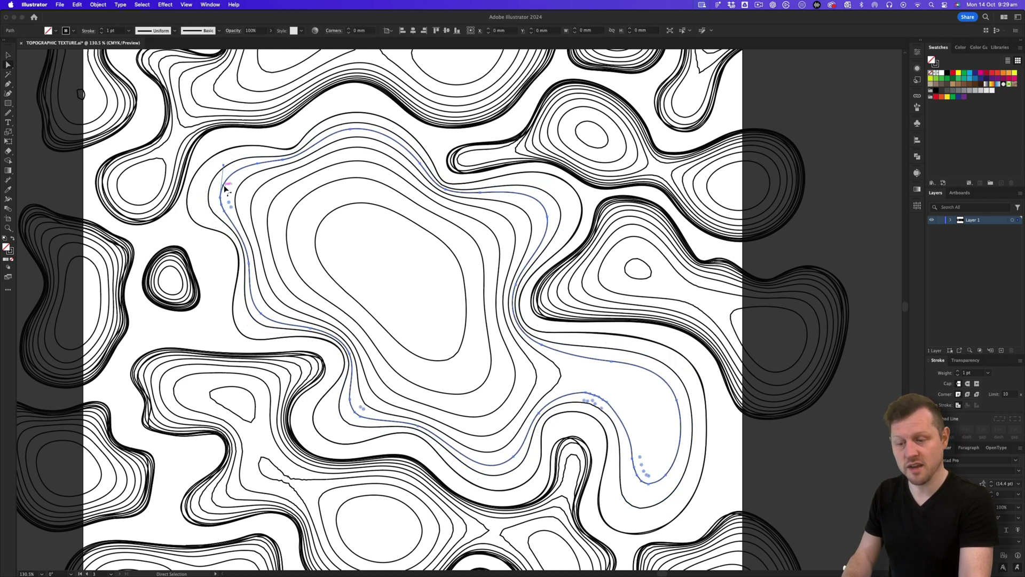
click(259, 189)
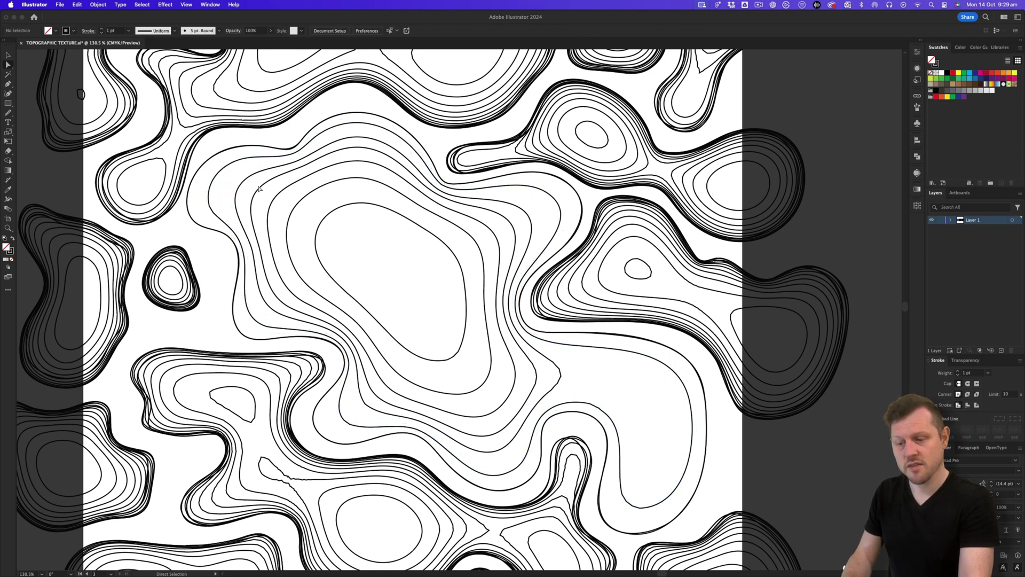
click(315, 183)
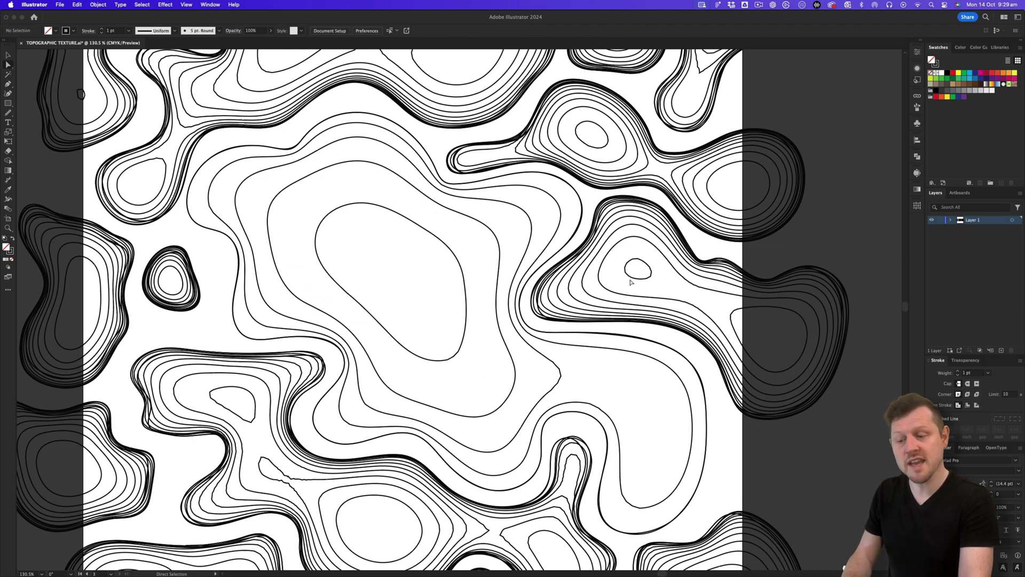
Step: Pan across the texture and zoom in closely on the selected contour's uneven stretches
drag(571, 366, 557, 279)
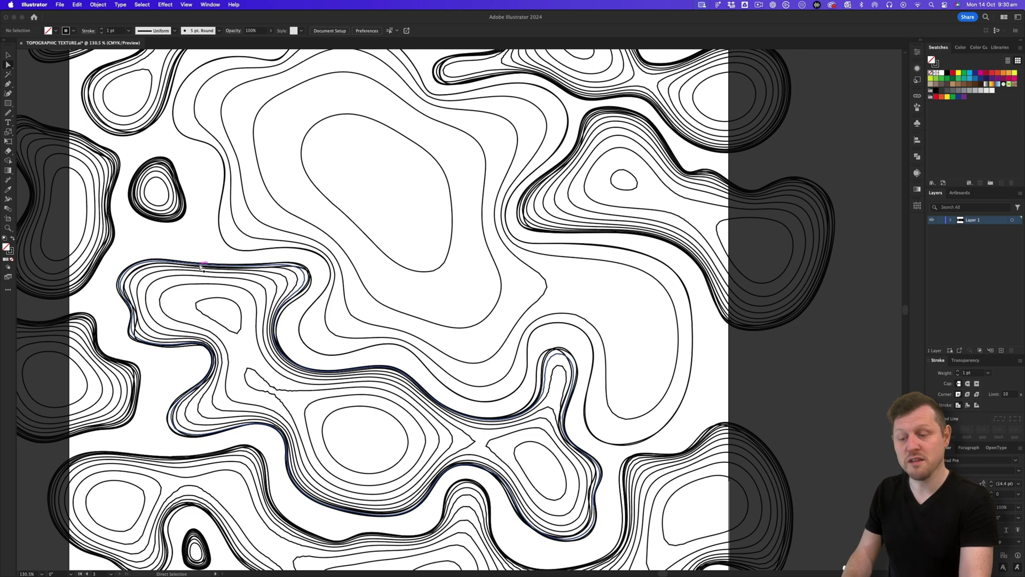
drag(452, 155, 419, 321)
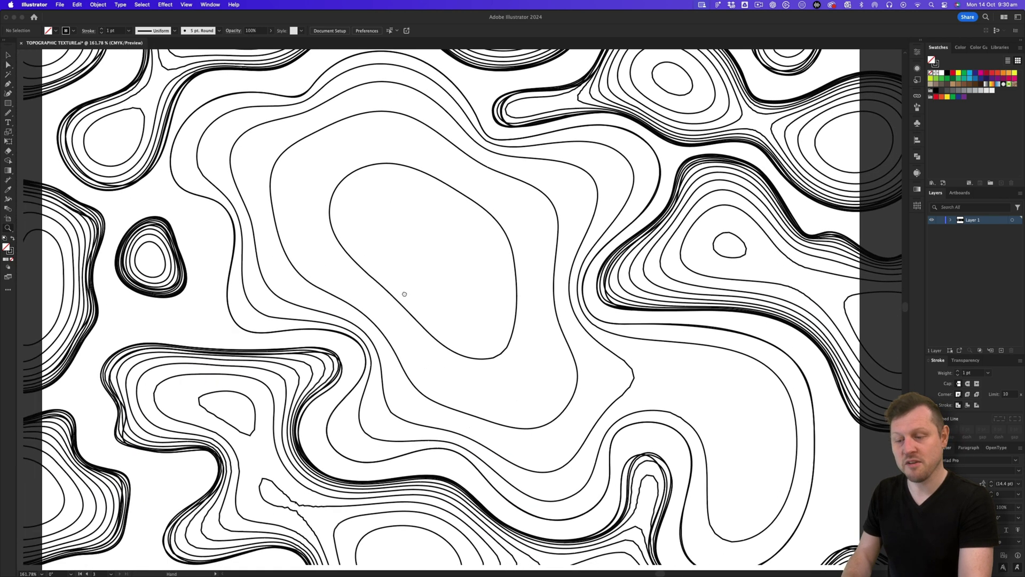
drag(275, 363, 320, 324)
scroll(319, 324, down, 2)
scroll(318, 277, up, 5)
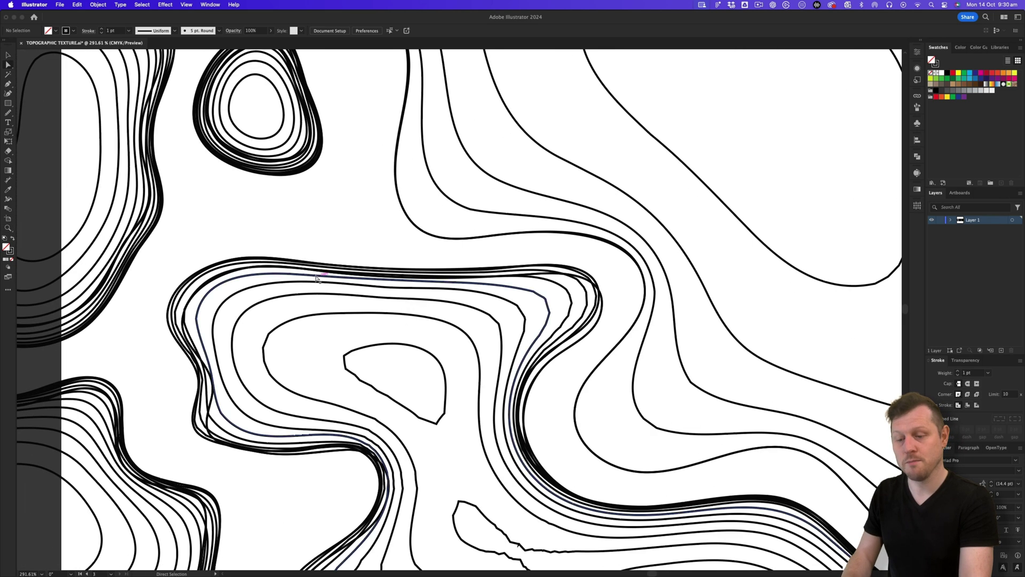
Step: Deselect the contour line, zoom out to survey the texture, and smooth a kinked corner
click(242, 261)
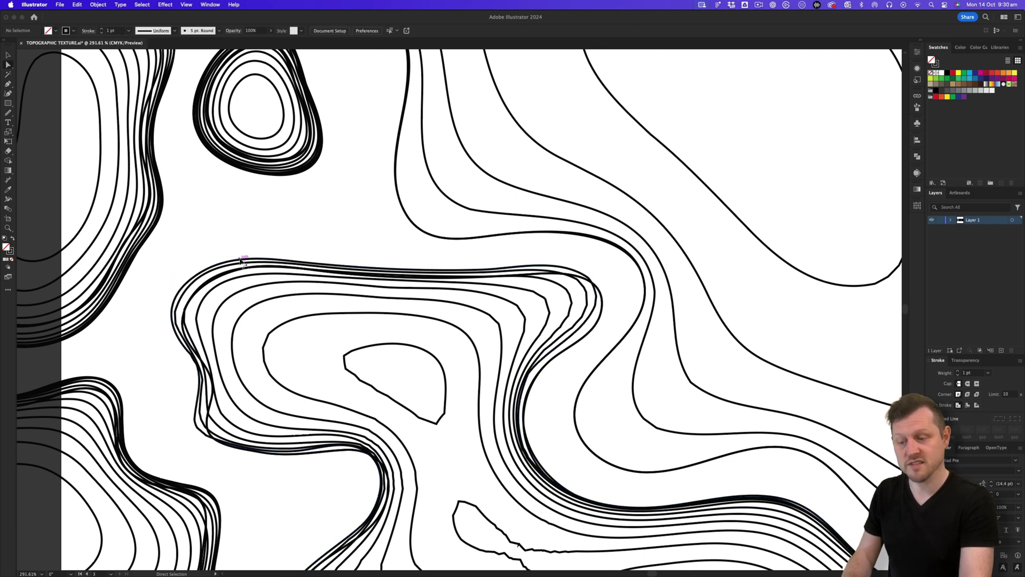
scroll(595, 248, down, 5)
drag(594, 249, 381, 313)
scroll(661, 362, up, 5)
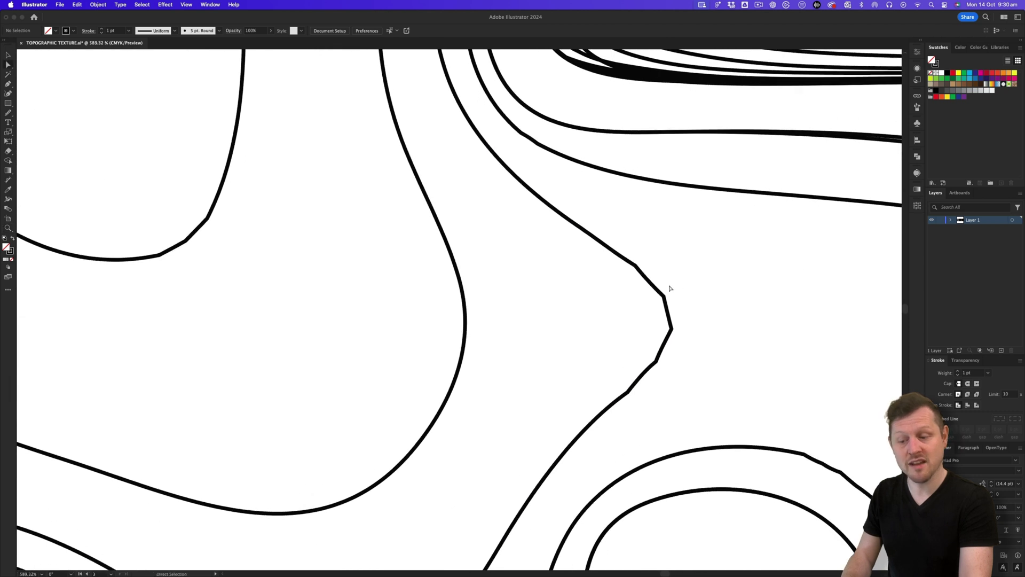
scroll(682, 281, down, 2)
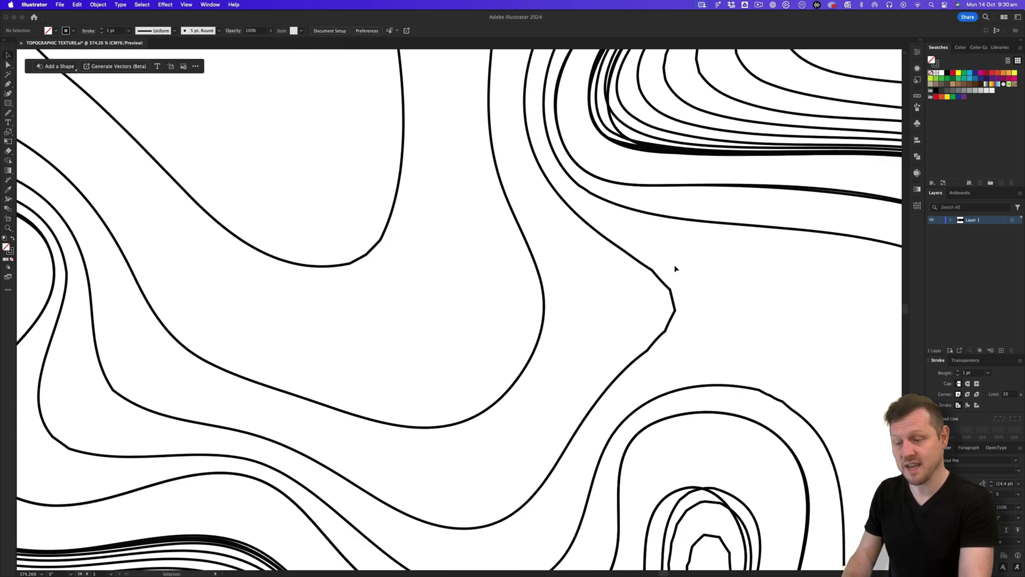
scroll(726, 314, right, 3)
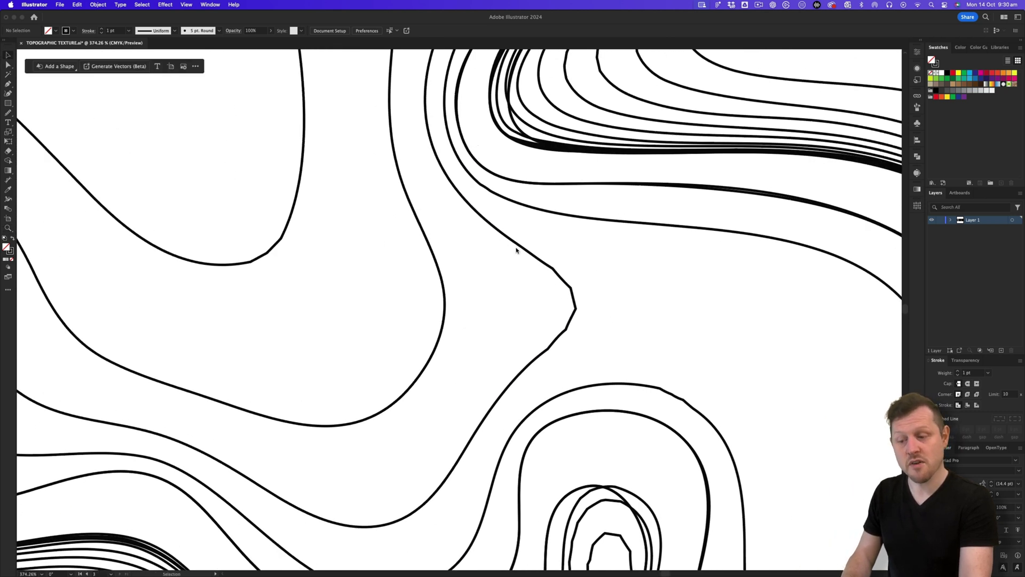
click(9, 115)
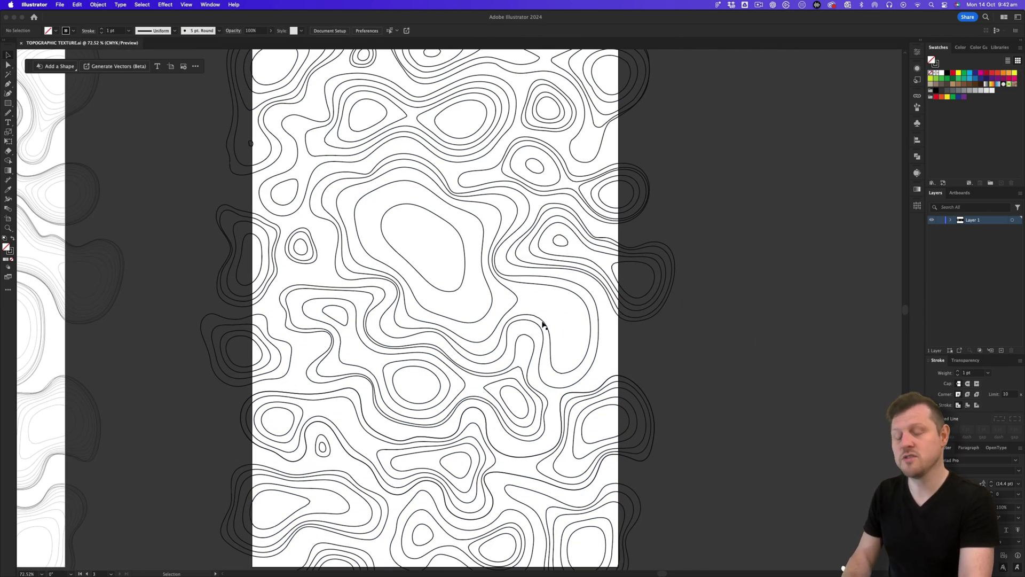
Step: Zoom to view the whole contour texture on the artboard
mouse_move(407, 245)
mouse_down()
mouse_move(440, 229)
mouse_move(500, 344)
mouse_up()
scroll(501, 343, down, 5)
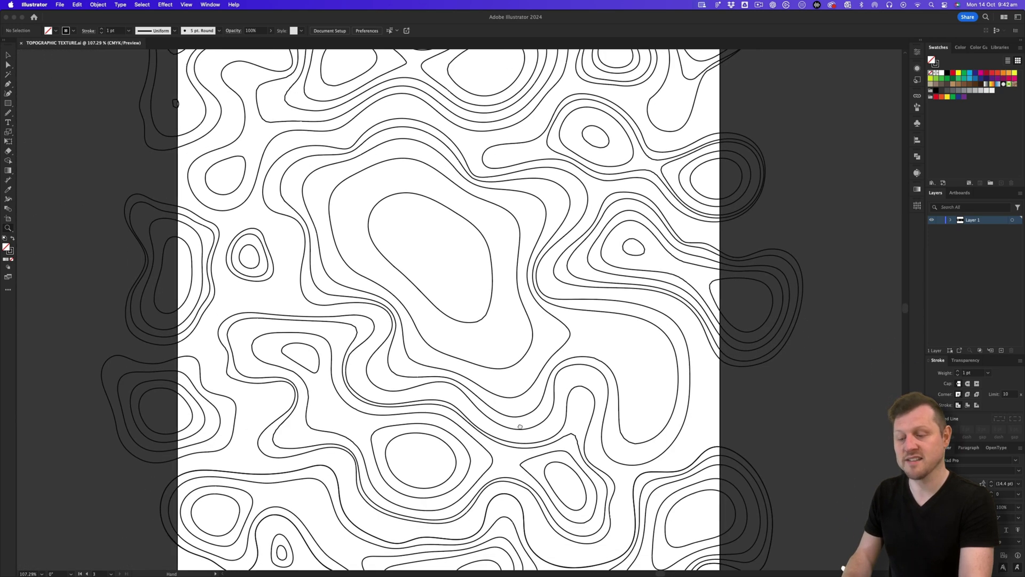
scroll(513, 332, down, 2)
scroll(530, 321, down, 2)
scroll(530, 320, up, 1)
scroll(504, 336, down, 2)
scroll(493, 345, down, 2)
scroll(481, 351, down, 2)
scroll(481, 351, down, 2)
scroll(487, 298, down, 2)
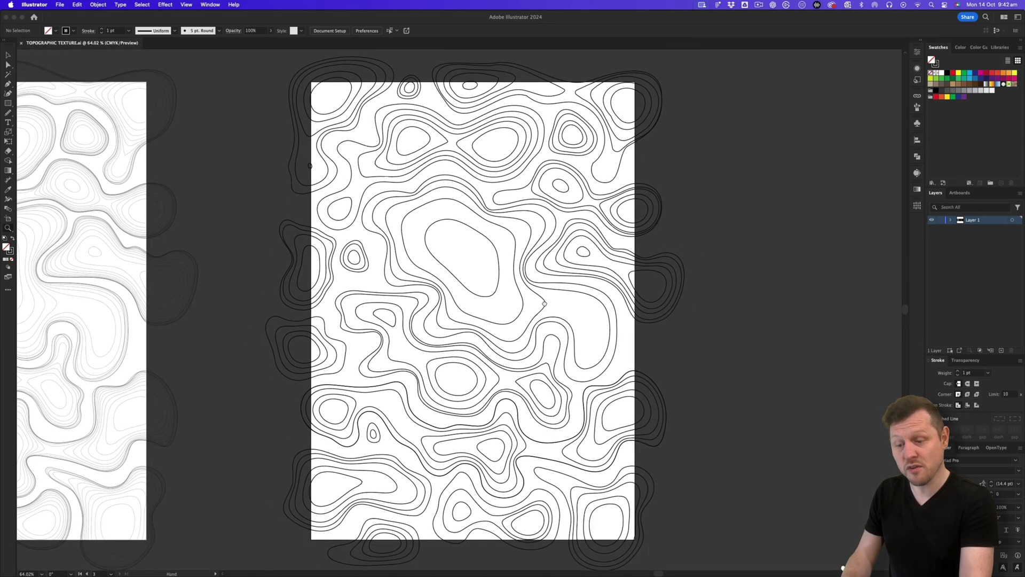
scroll(464, 224, down, 2)
scroll(492, 173, down, 1)
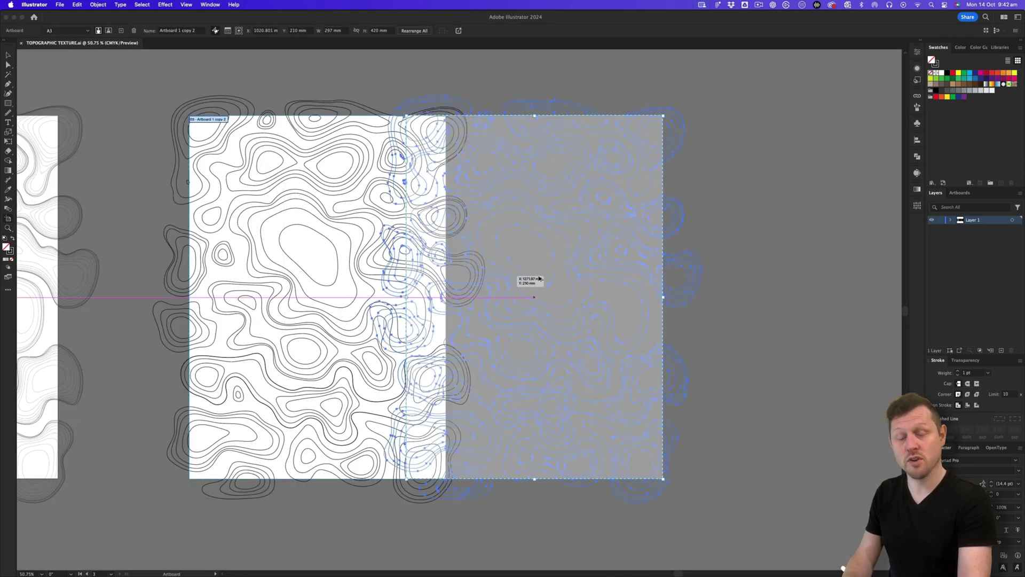
scroll(626, 241, up, 2)
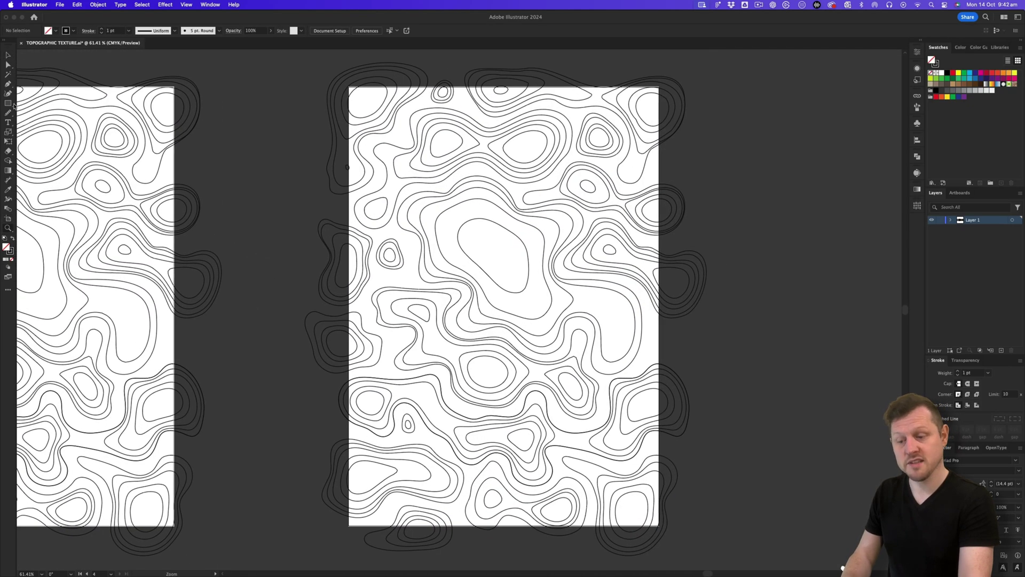
Step: Fill the new rectangle black, send it behind the contours, and select the contour group
key(shift+x)
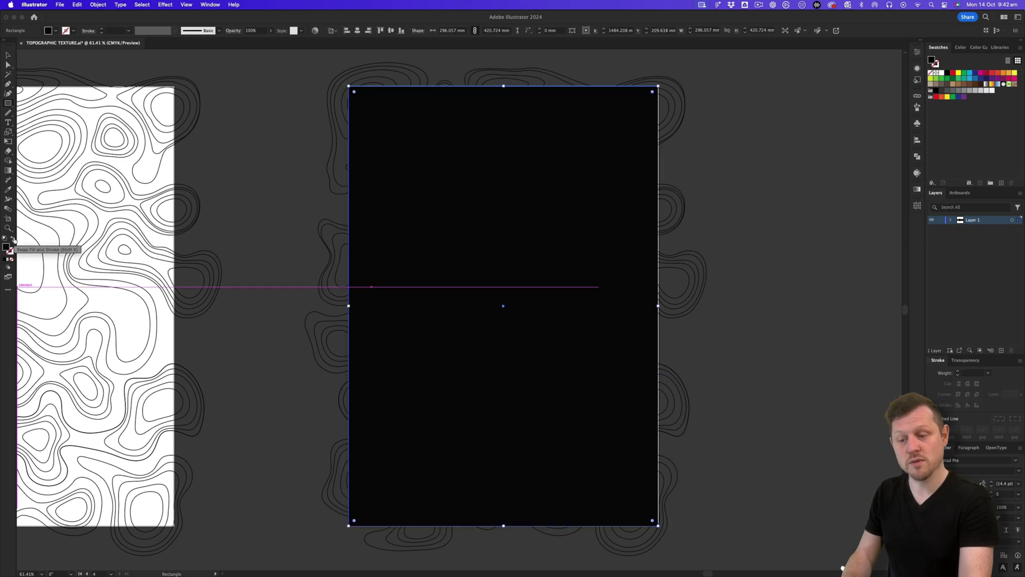
right_click(522, 306)
click(742, 237)
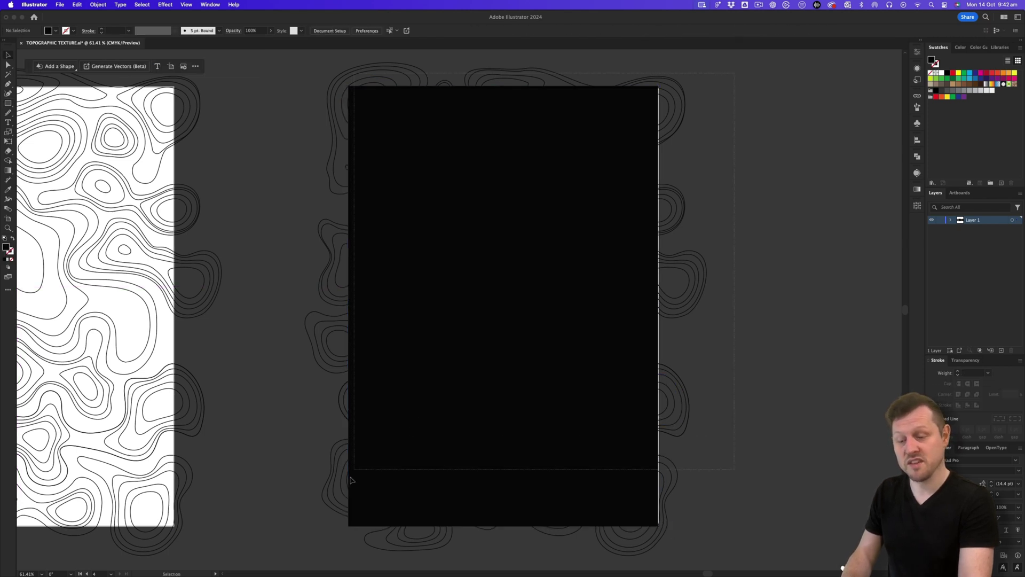
click(327, 517)
Step: Turn the contour lines white, then select the background and a single contour line
click(794, 229)
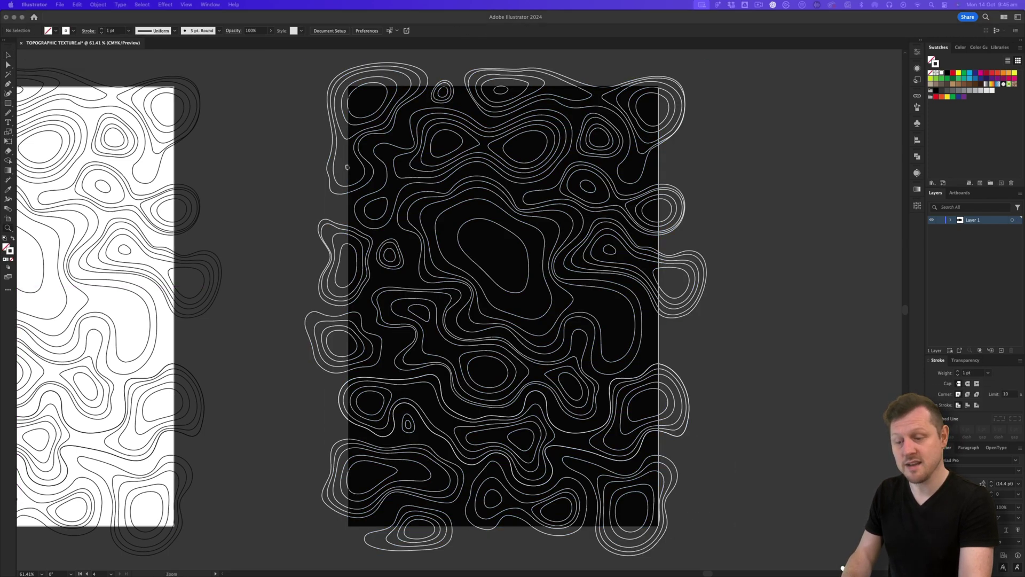
scroll(794, 229, up, 5)
click(427, 221)
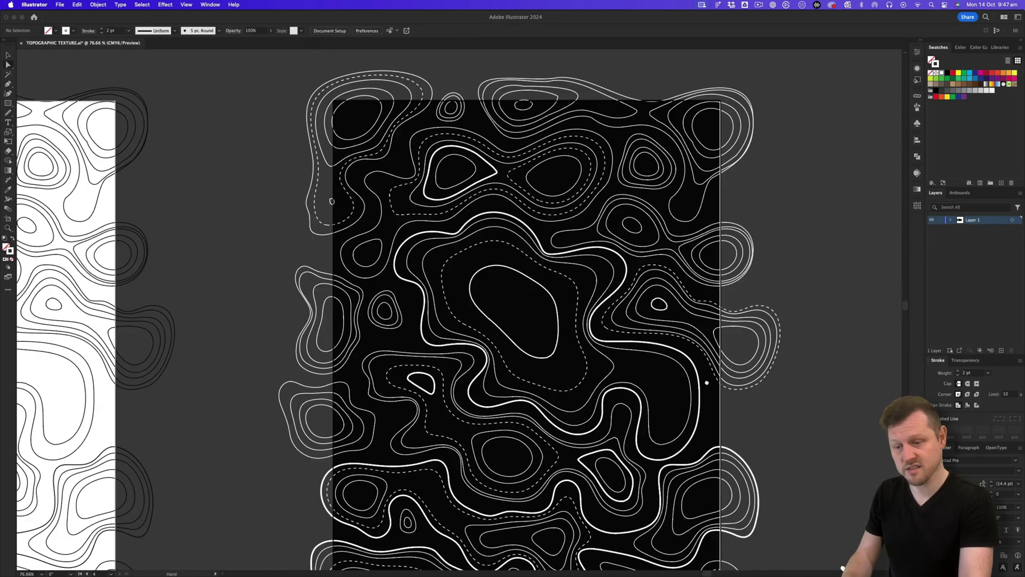
scroll(513, 304, up, 3)
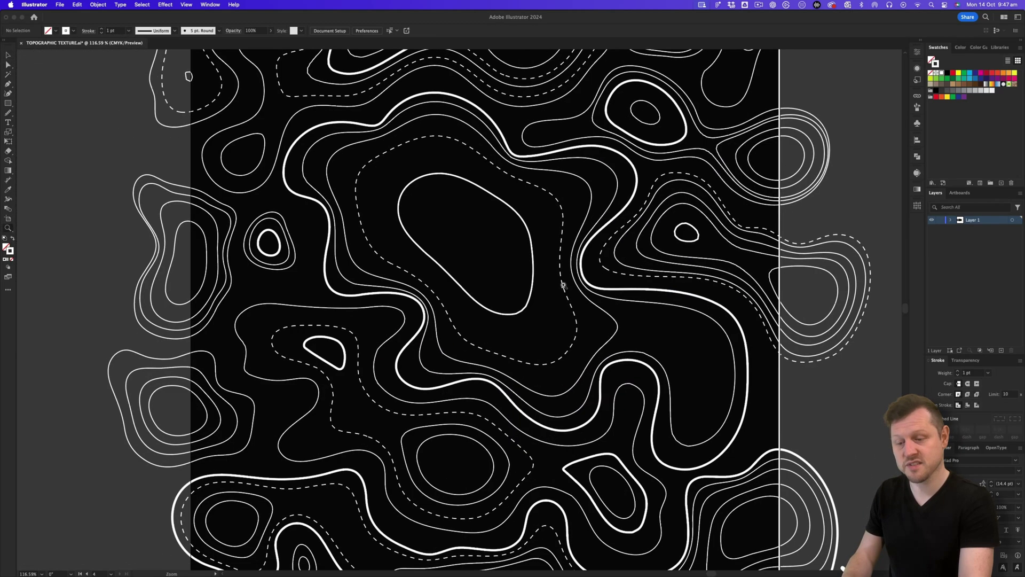
click(420, 361)
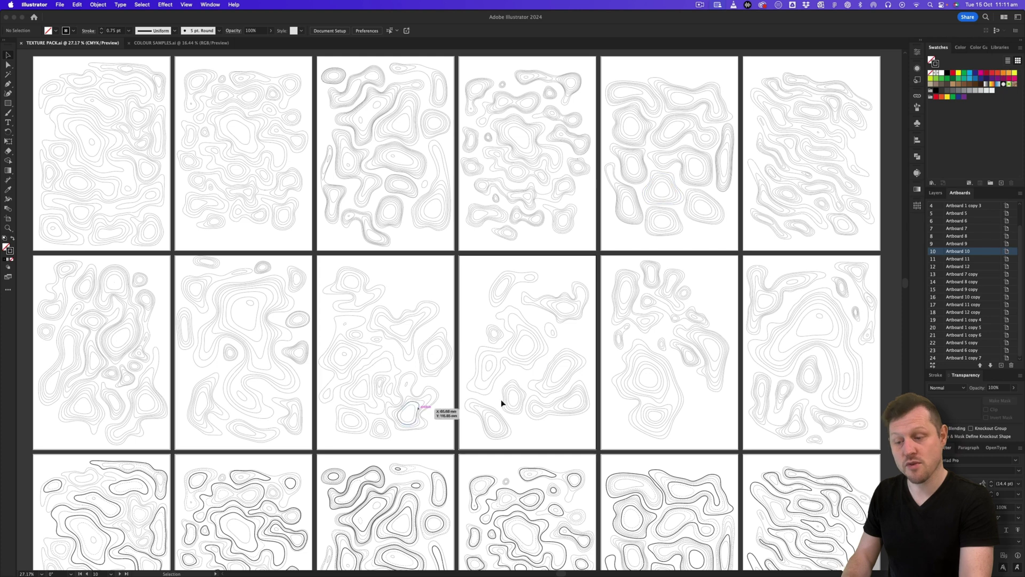
scroll(572, 295, down, 3)
scroll(573, 295, down, 3)
scroll(592, 321, down, 3)
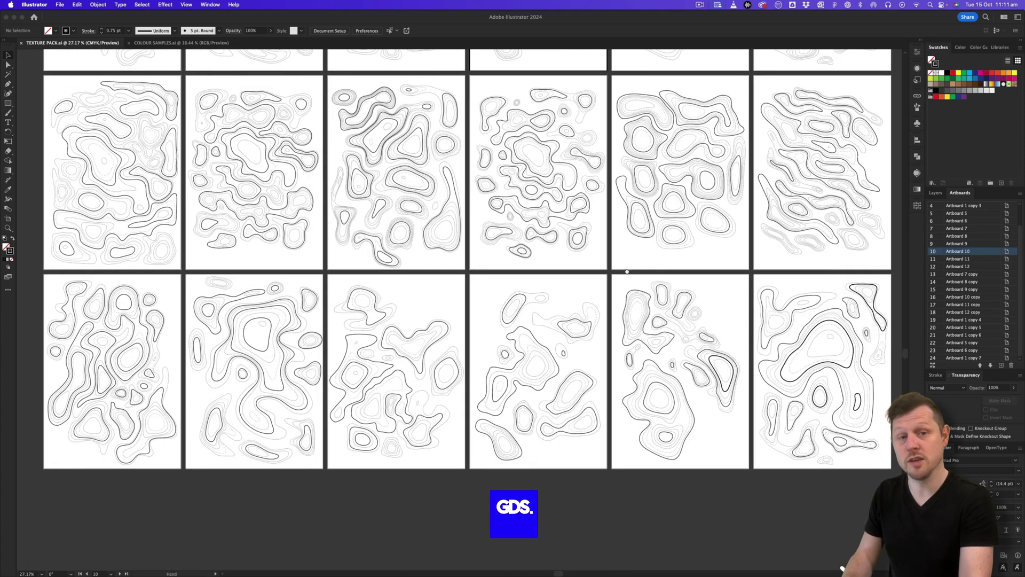
scroll(622, 347, down, 2)
scroll(622, 346, up, 1)
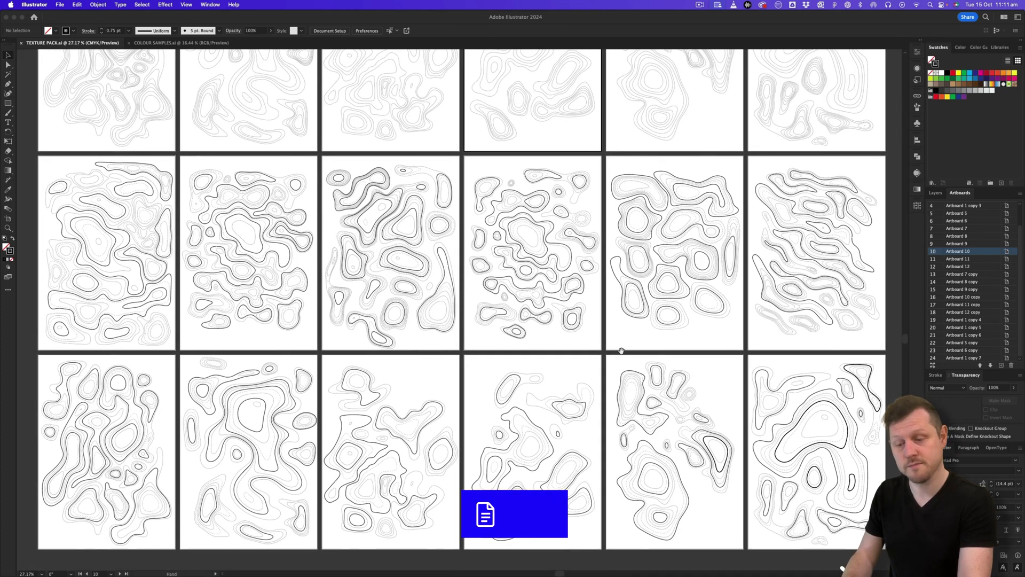
Step: Switch to the other open document showing the festival posters
click(164, 44)
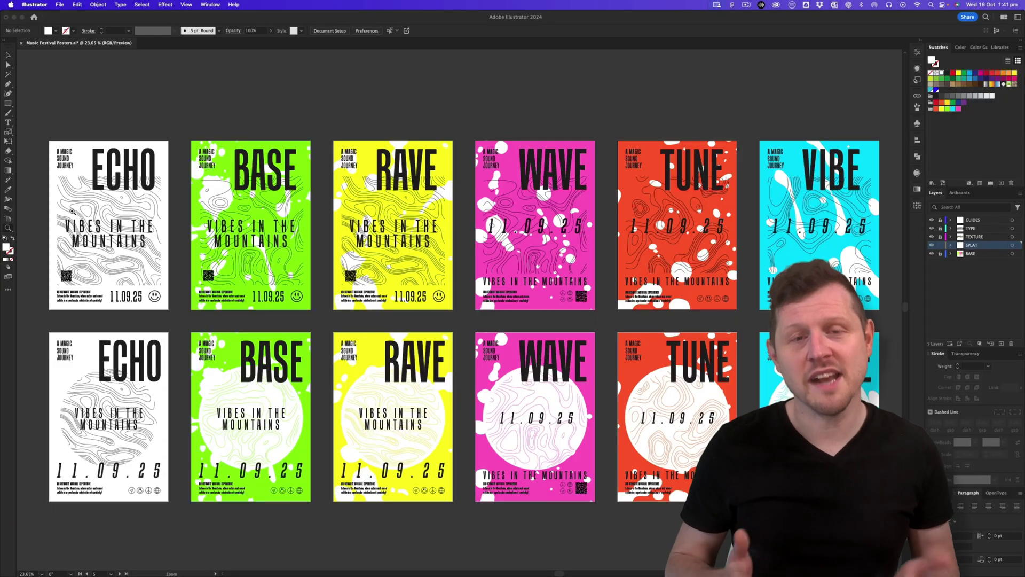
mouse_move(70, 211)
mouse_down()
mouse_move(213, 194)
mouse_move(220, 245)
mouse_up()
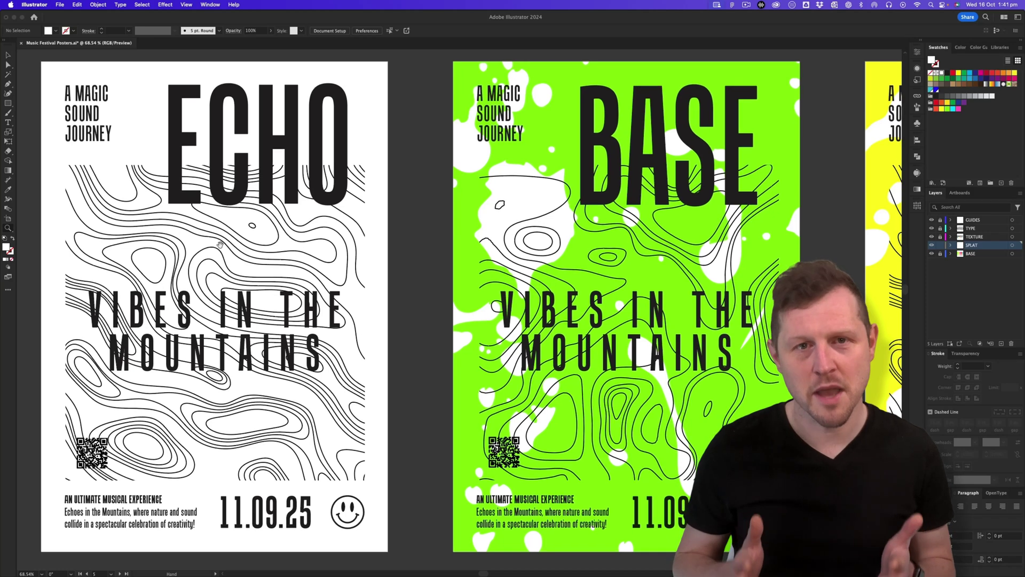
drag(809, 273, 448, 271)
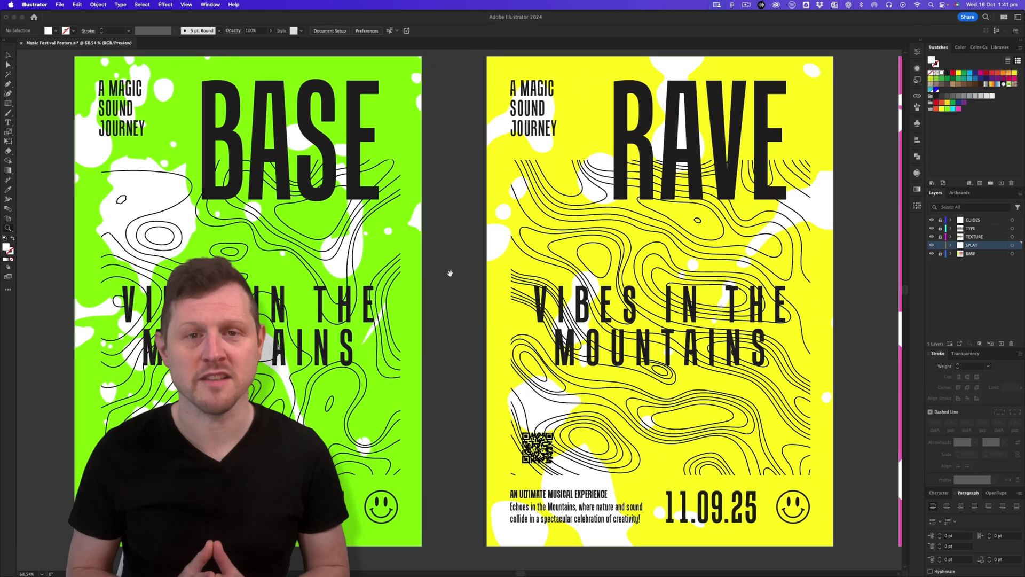
scroll(735, 272, right, 5)
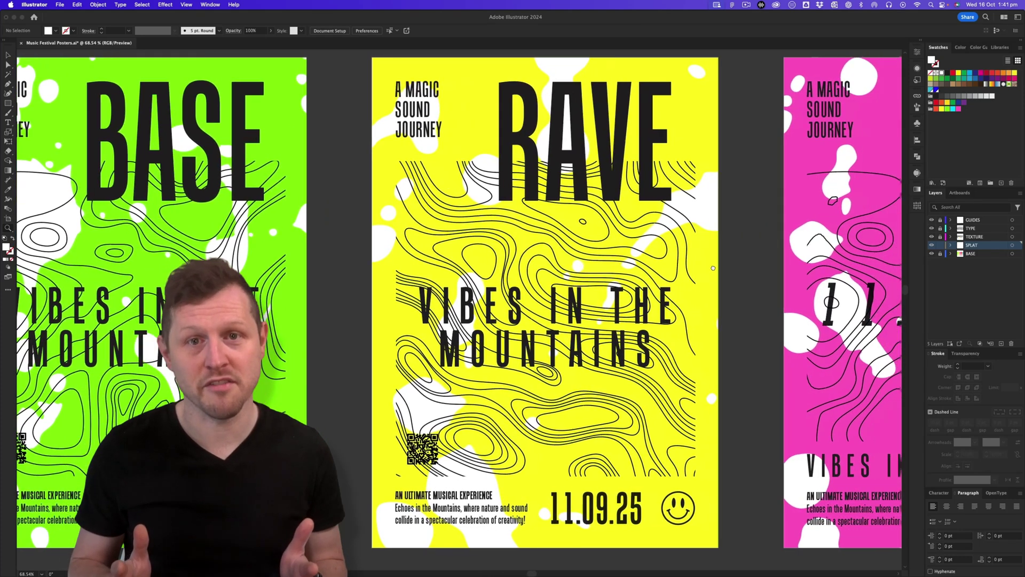